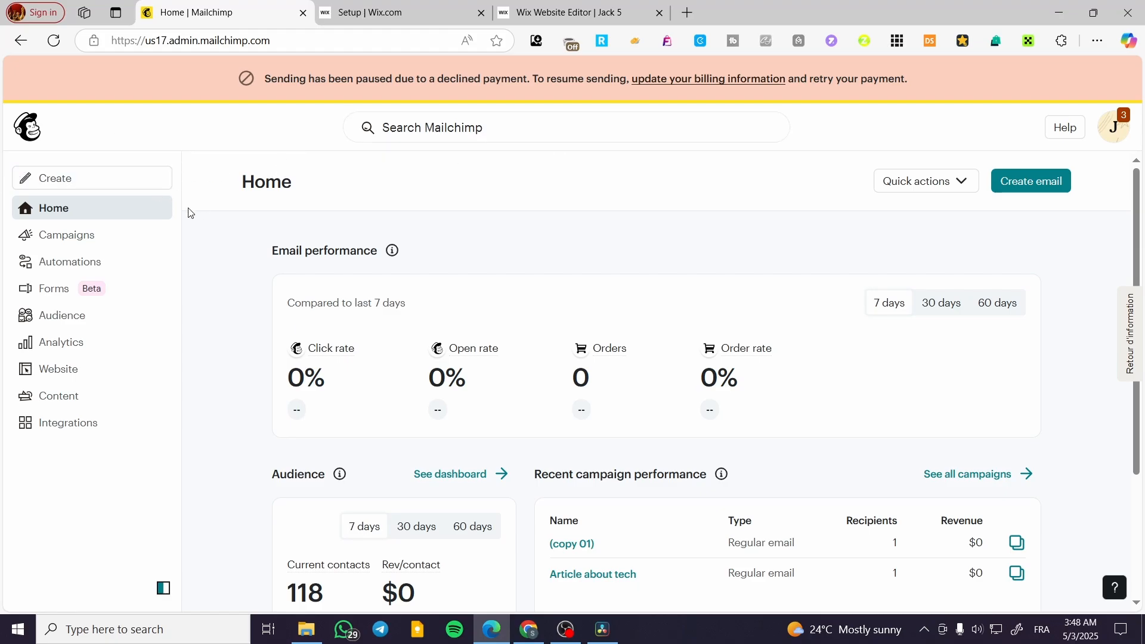
Start creating a signup form and compare the pop-up, embedded and signup landing page types
{"action": "left_click", "coordinate": [67, 179]}
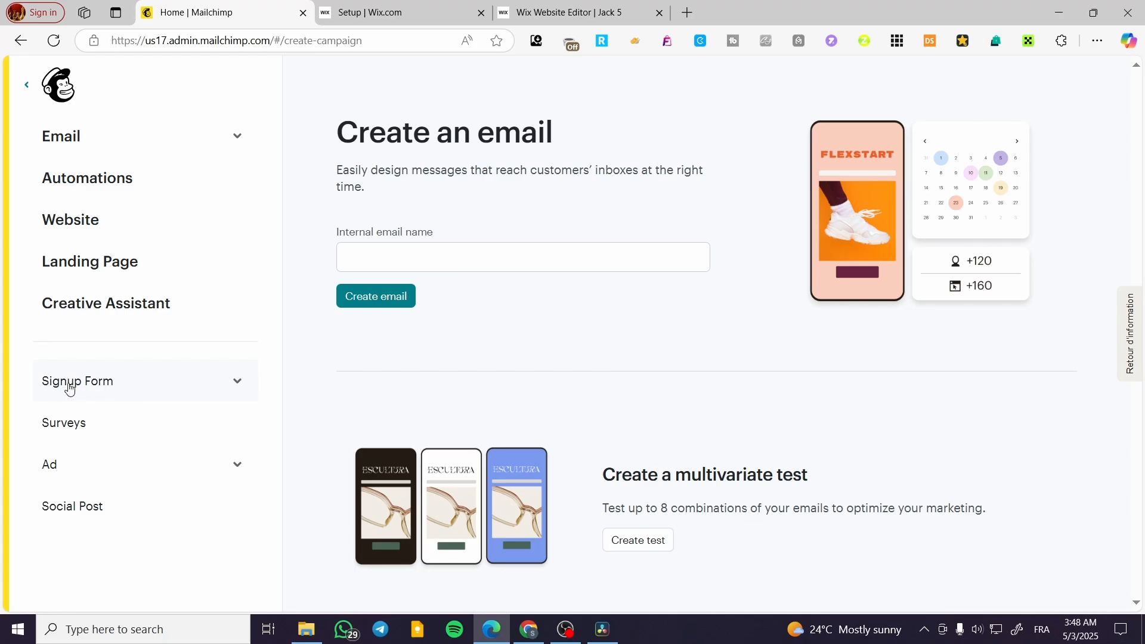
{"action": "left_click", "coordinate": [90, 384]}
{"action": "scroll", "coordinate": [98, 391], "scroll_direction": "down", "scroll_amount": 1}
{"action": "left_click", "coordinate": [93, 387]}
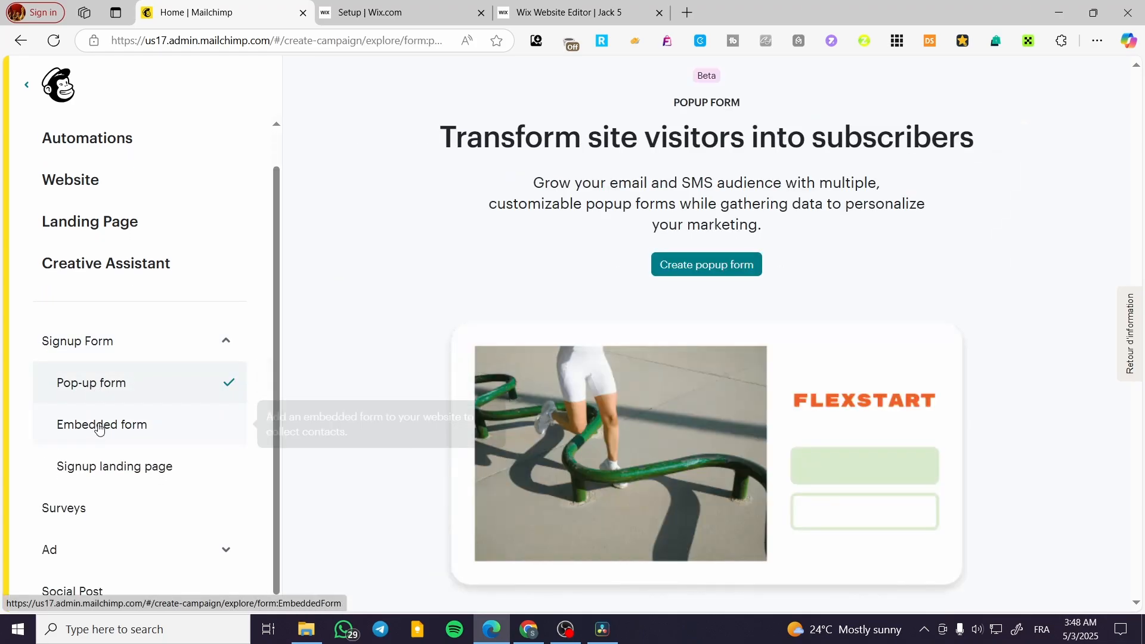
{"action": "left_click", "coordinate": [95, 432]}
{"action": "left_click", "coordinate": [110, 472]}
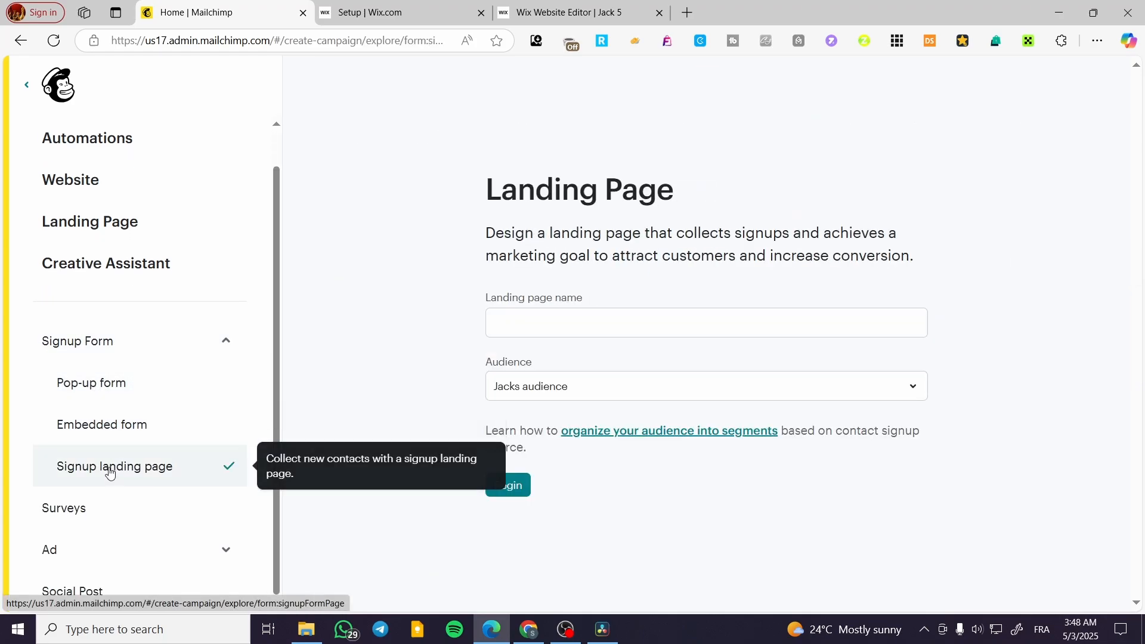
{"action": "left_click", "coordinate": [116, 385]}
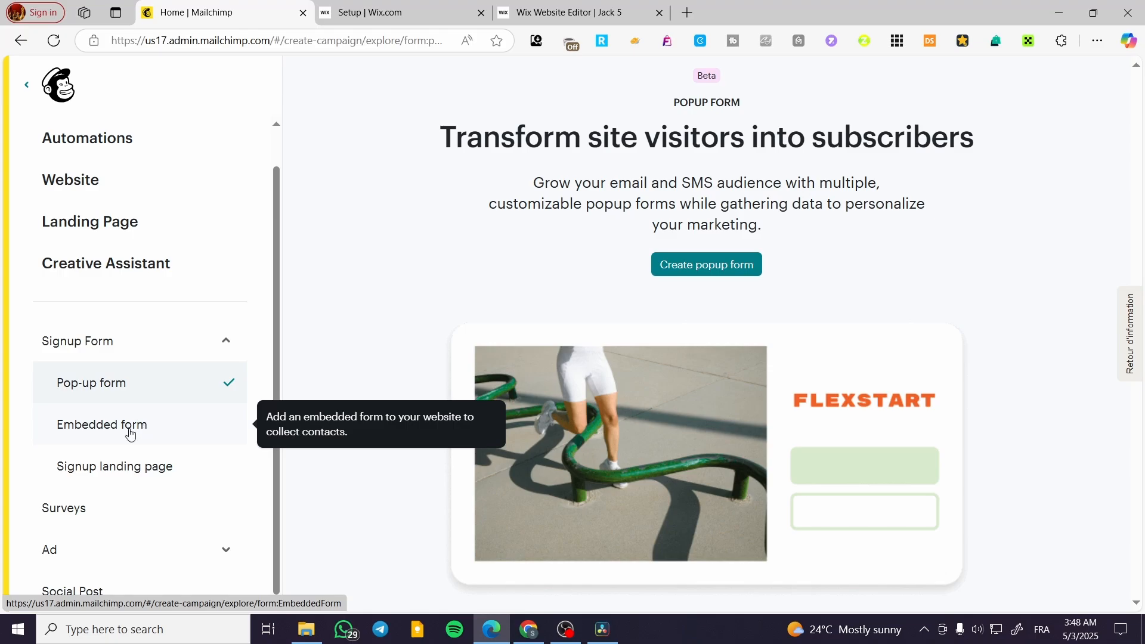
Create an embedded signup form named 25
{"action": "left_click", "coordinate": [77, 433]}
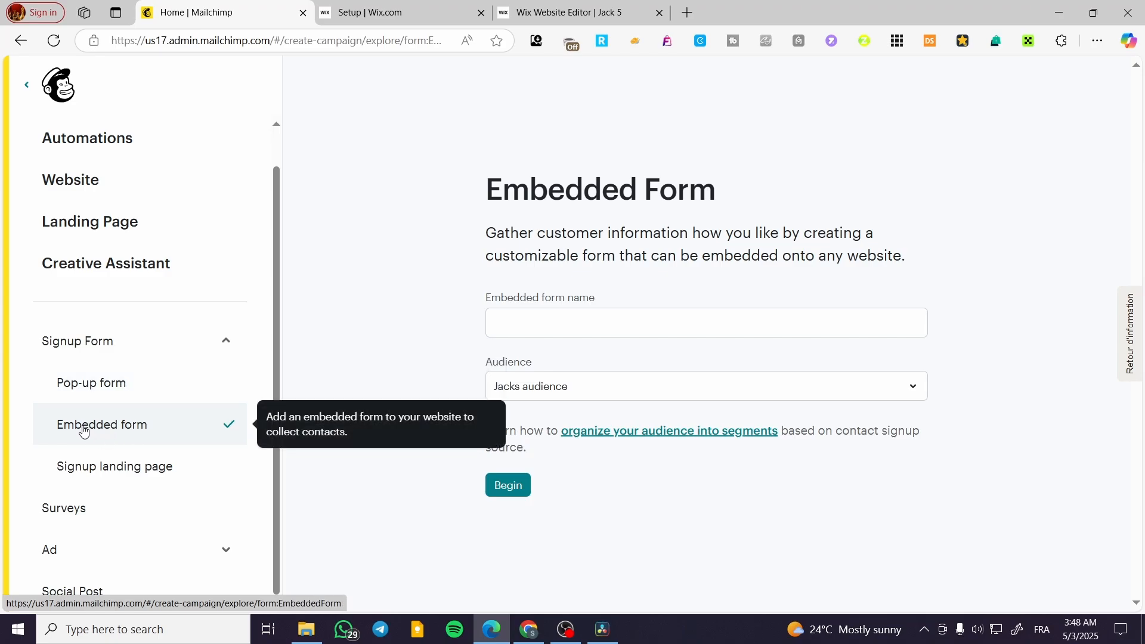
{"action": "left_click", "coordinate": [605, 326]}
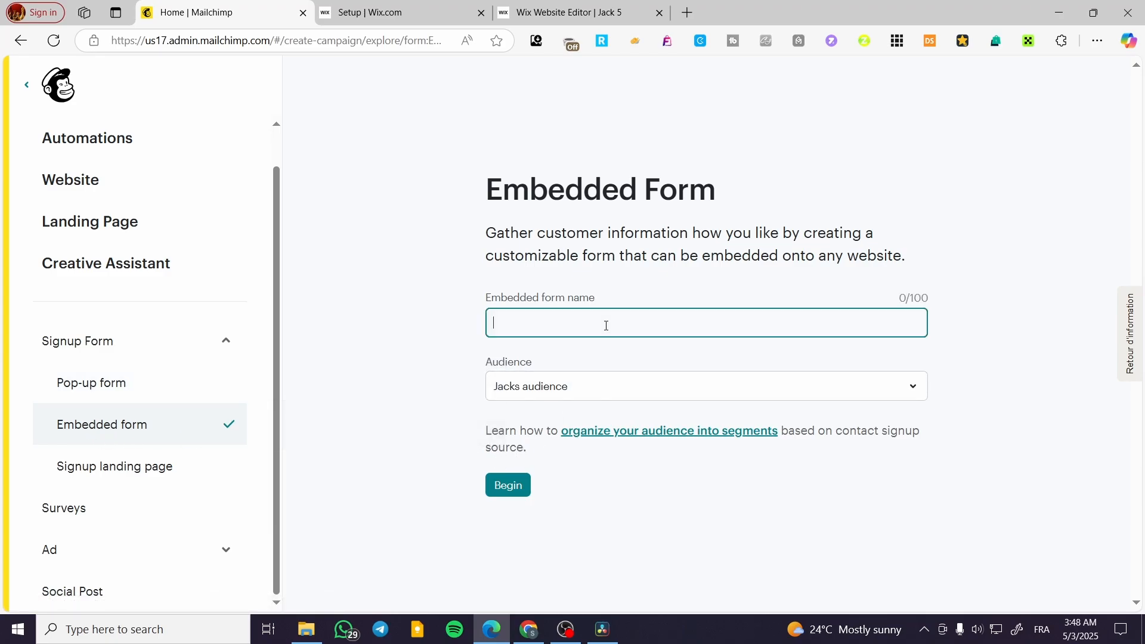
{"action": "left_click", "coordinate": [527, 492]}
Enable the First name, Last name and Address fields on the embedded form
{"action": "left_click", "coordinate": [23, 225]}
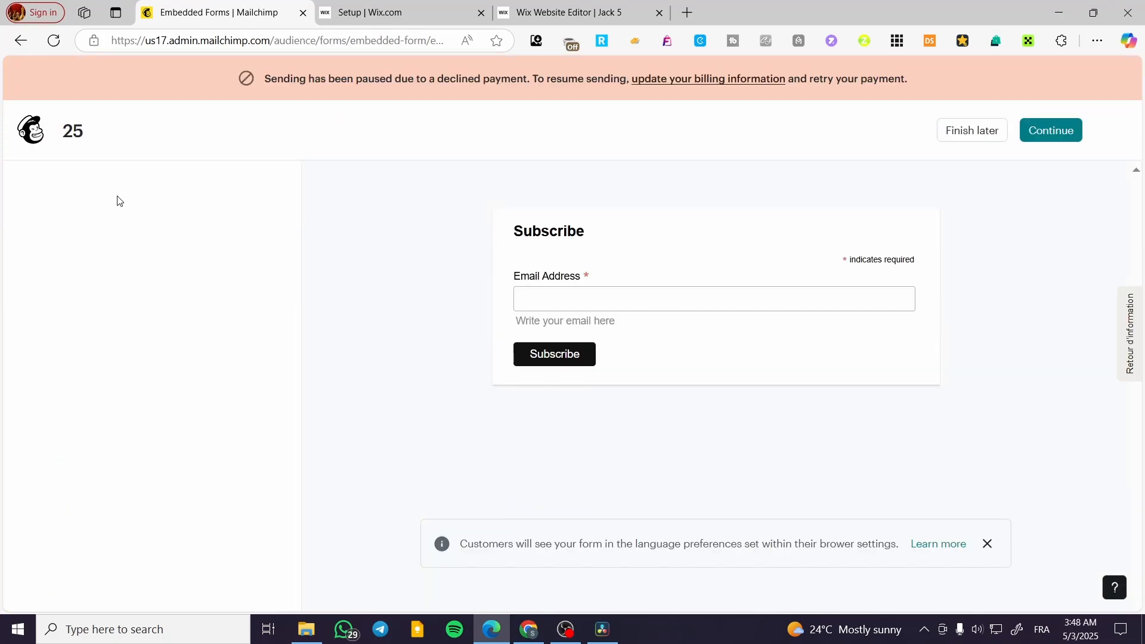
{"action": "left_click", "coordinate": [59, 352]}
{"action": "left_click", "coordinate": [58, 396]}
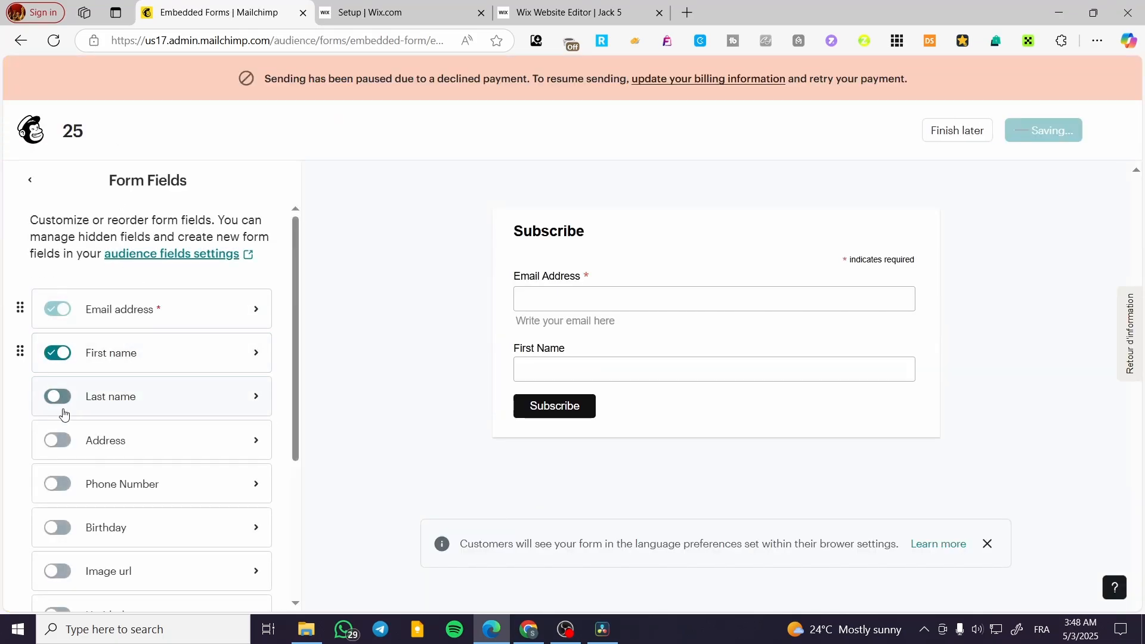
{"action": "left_click", "coordinate": [58, 440]}
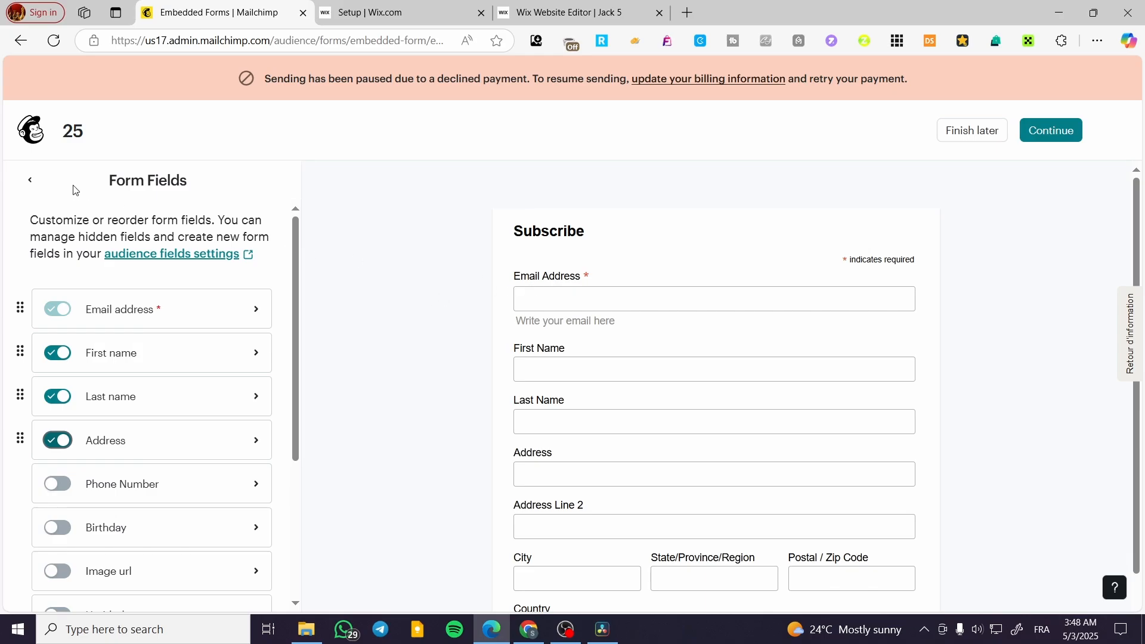
{"action": "left_click", "coordinate": [32, 179]}
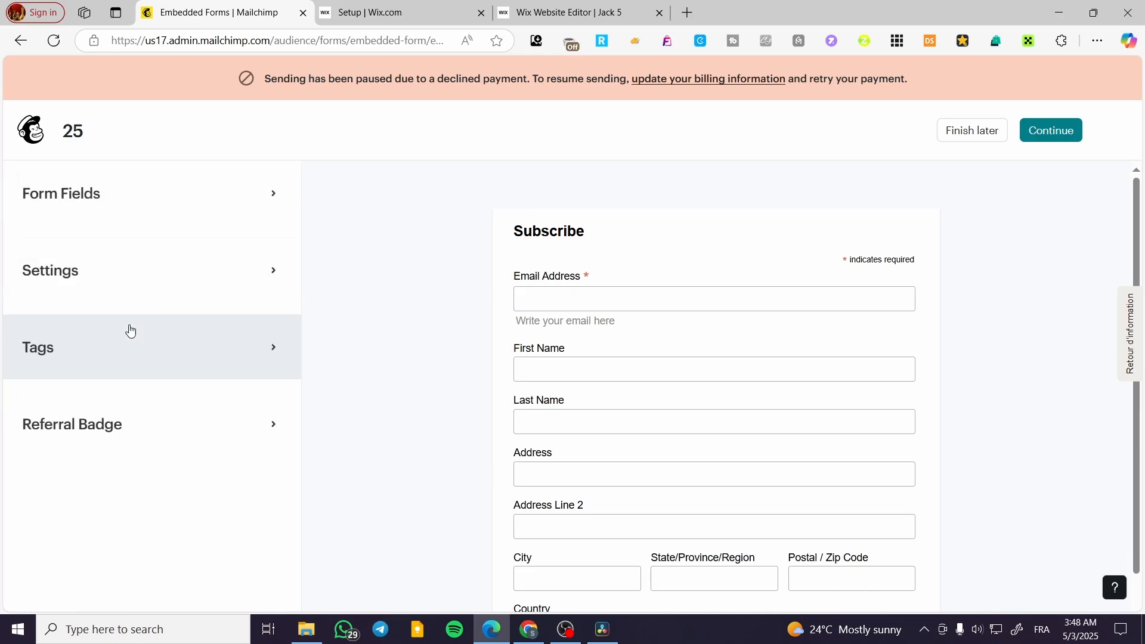
Review the embedded form's general settings and its contact tag options
{"action": "left_click", "coordinate": [109, 272]}
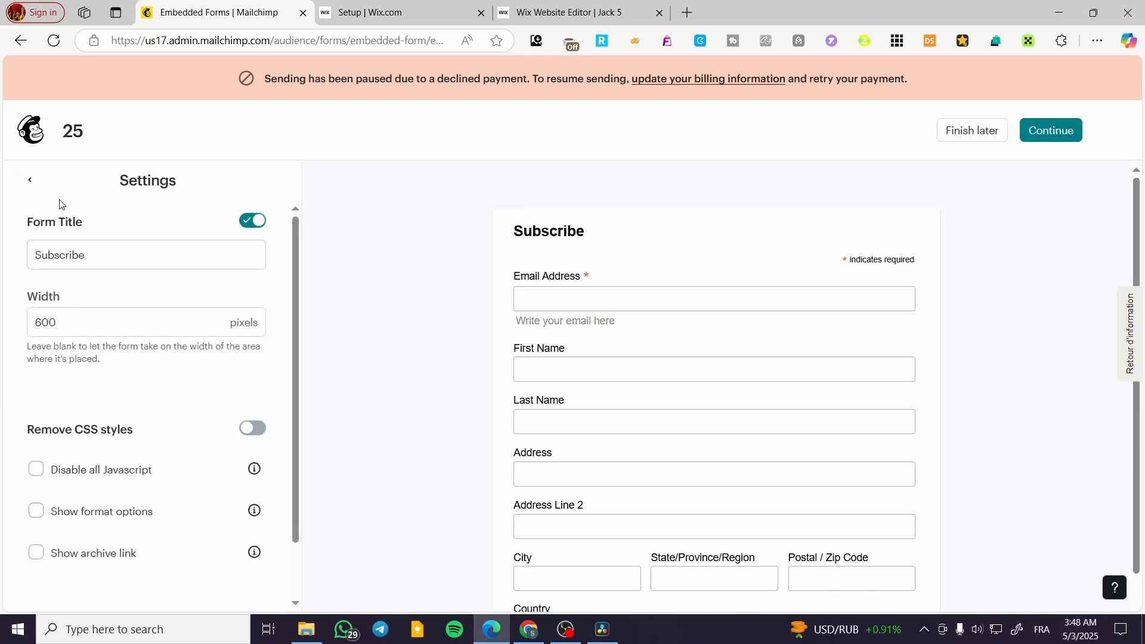
{"action": "left_click", "coordinate": [33, 183]}
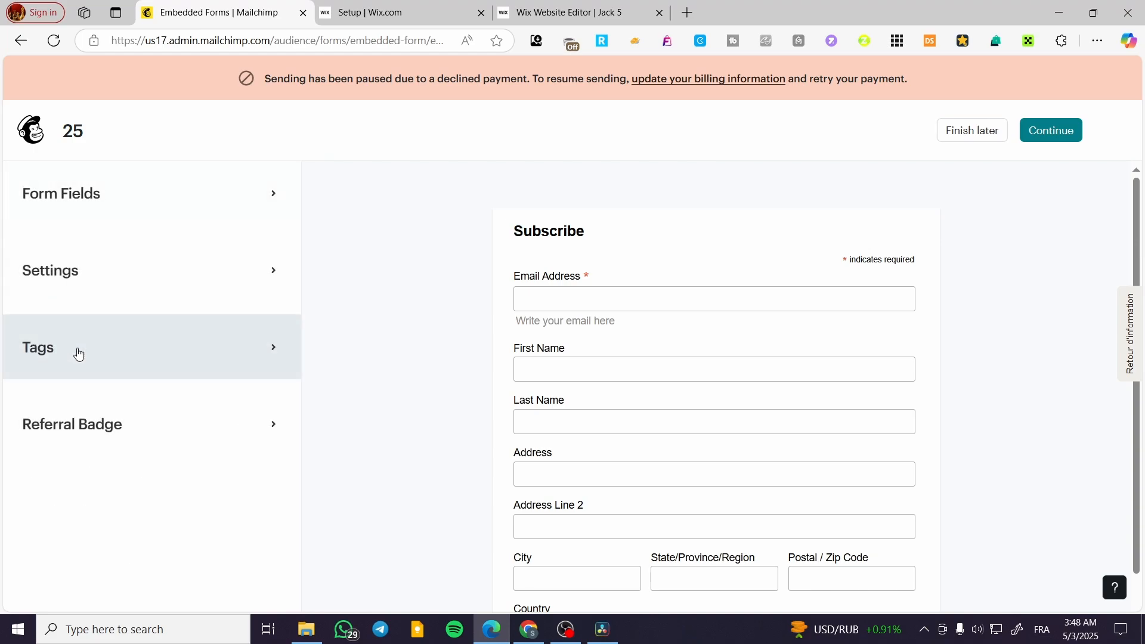
{"action": "left_click", "coordinate": [77, 348]}
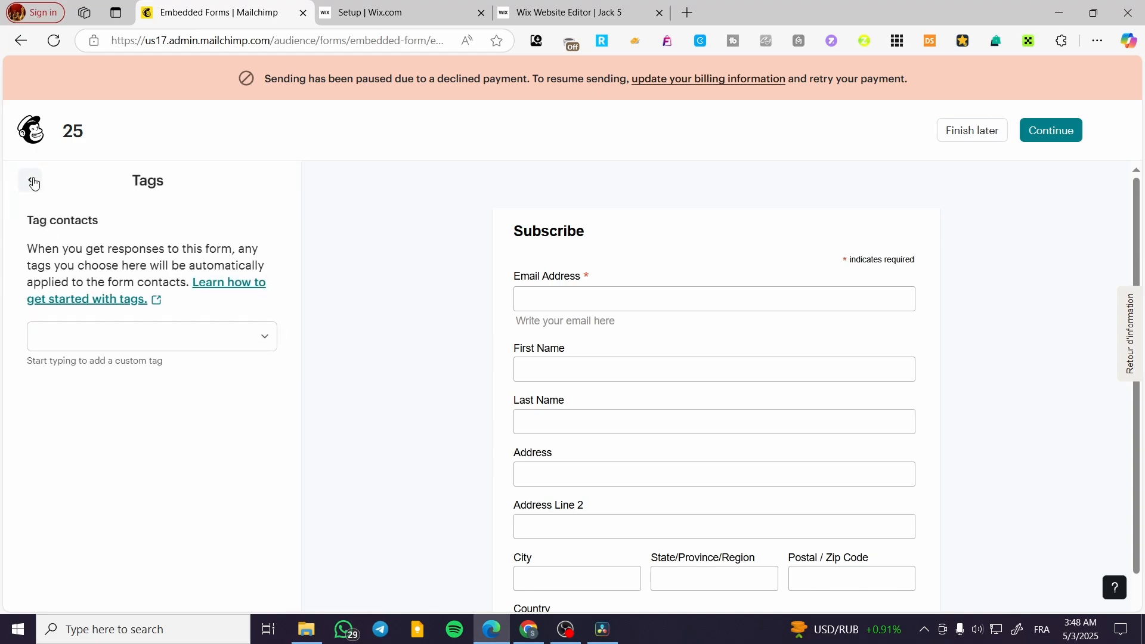
{"action": "left_click", "coordinate": [33, 184]}
Show the Mailchimp referral badge on the form and continue to the form's embed code
{"action": "left_click", "coordinate": [82, 417]}
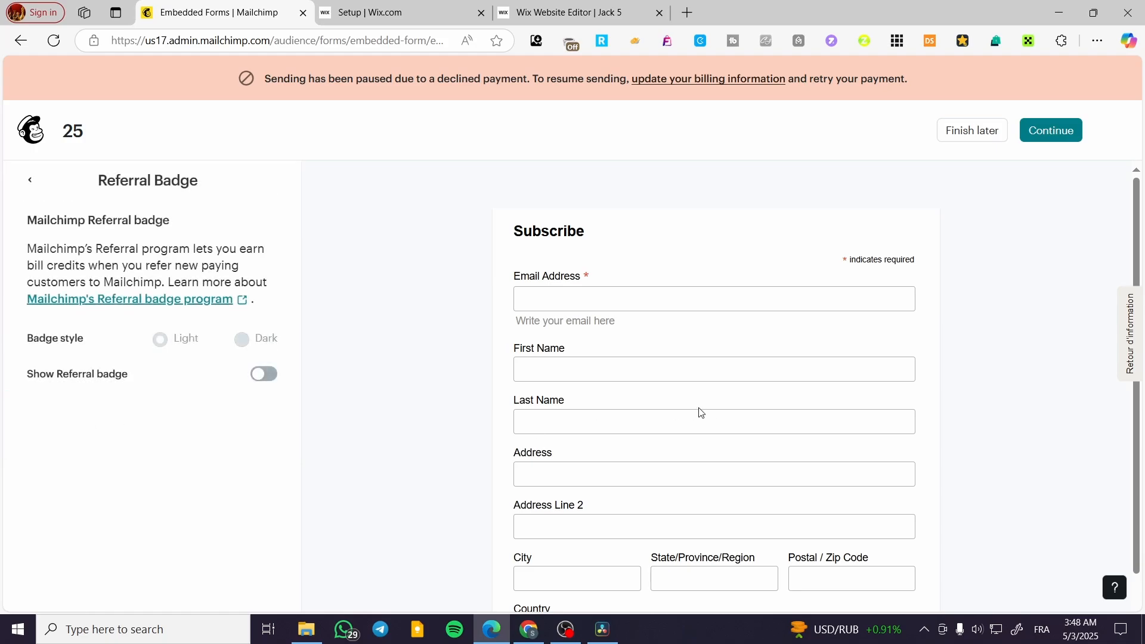
{"action": "left_click", "coordinate": [263, 374]}
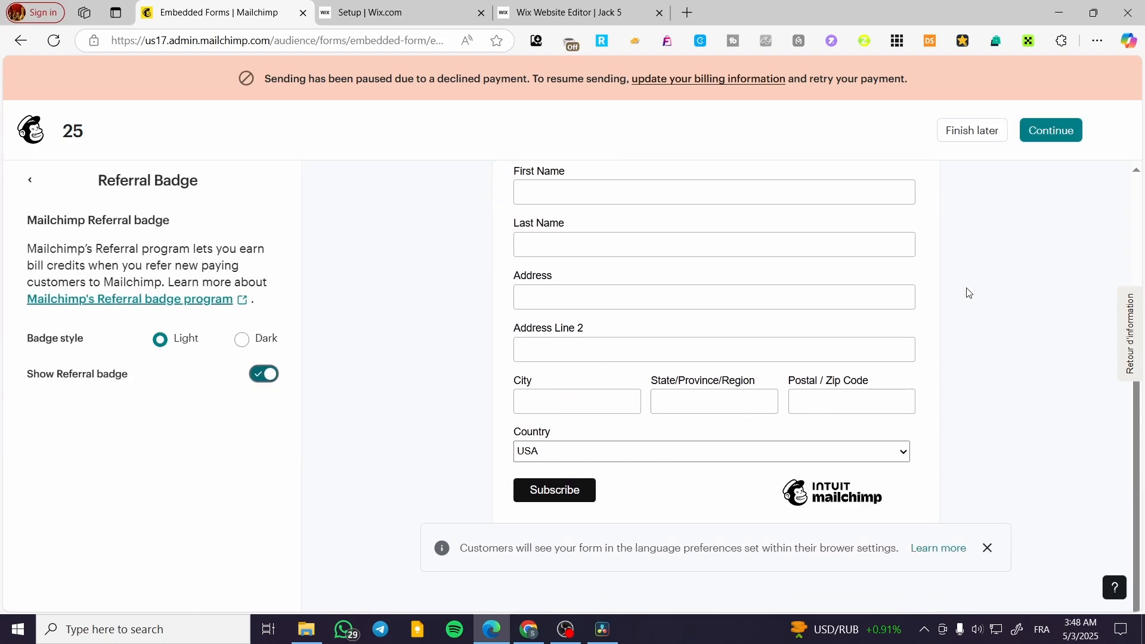
{"action": "left_click", "coordinate": [1047, 135]}
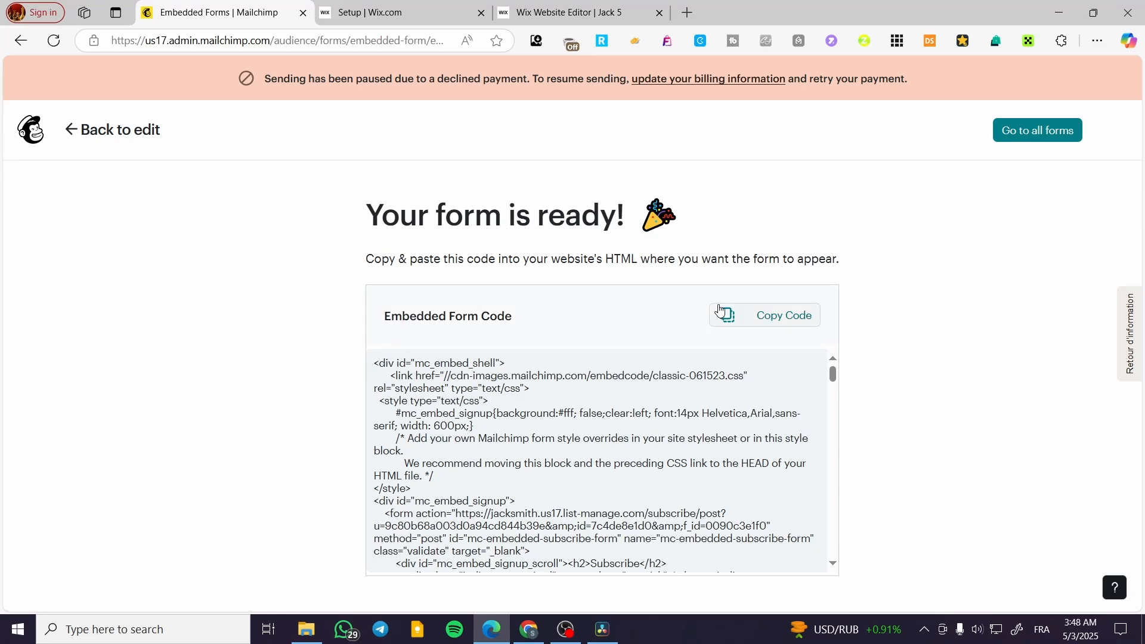
Copy the embedded form code and switch to the Wix editor, going to the home page's Contact section
{"action": "left_click", "coordinate": [769, 315]}
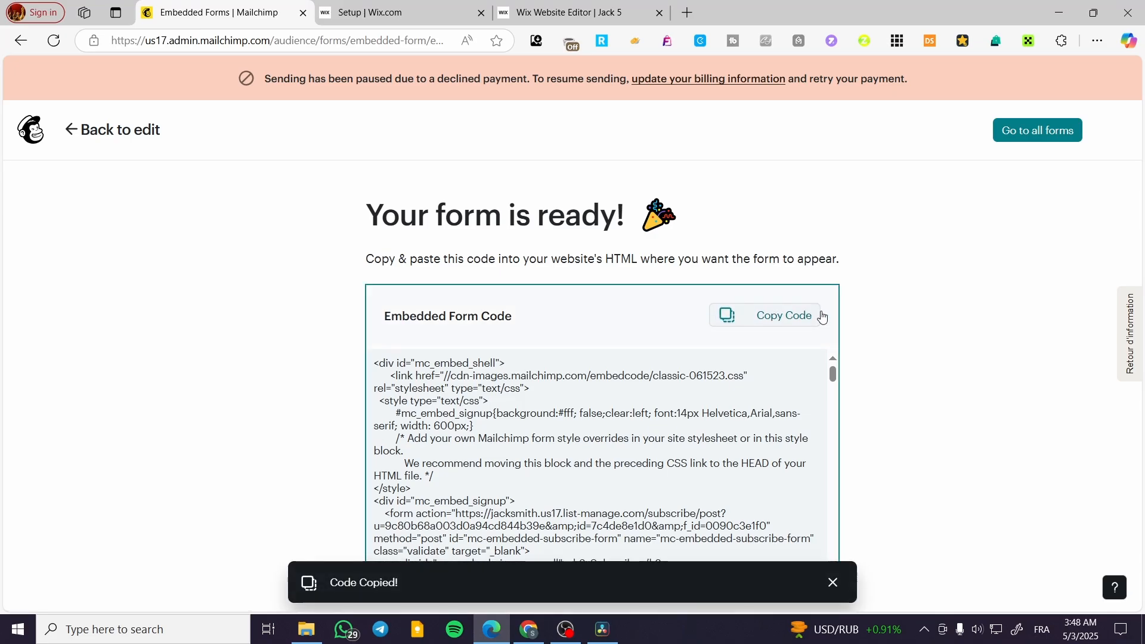
{"action": "left_click", "coordinate": [548, 8]}
{"action": "scroll", "coordinate": [672, 315], "scroll_direction": "down", "scroll_amount": 5}
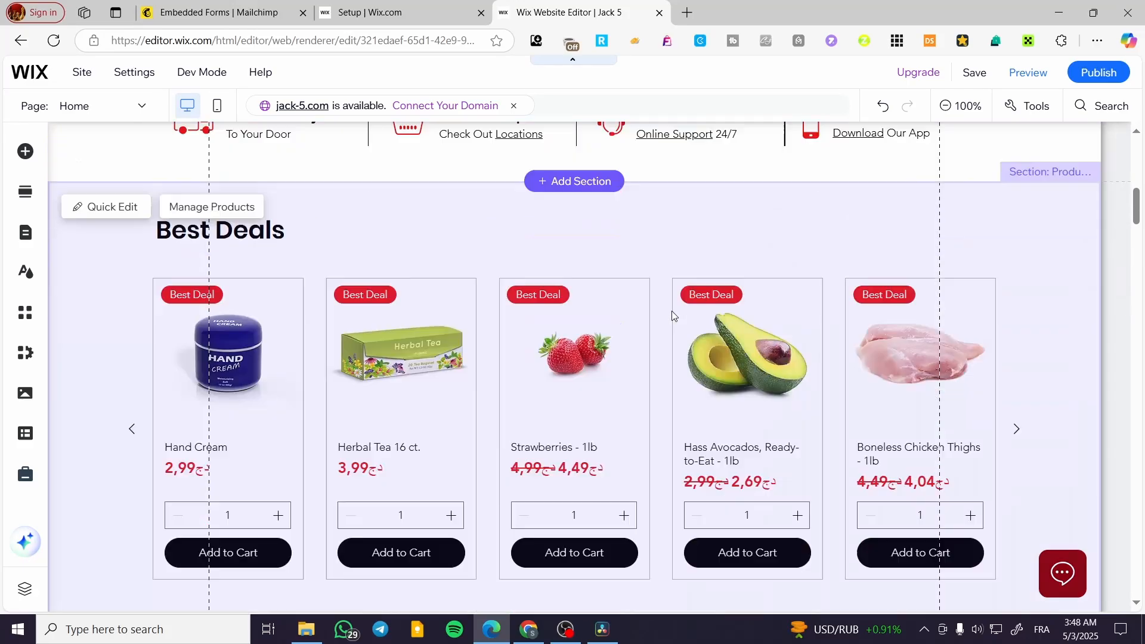
{"action": "scroll", "coordinate": [672, 315], "scroll_direction": "down", "scroll_amount": 15}
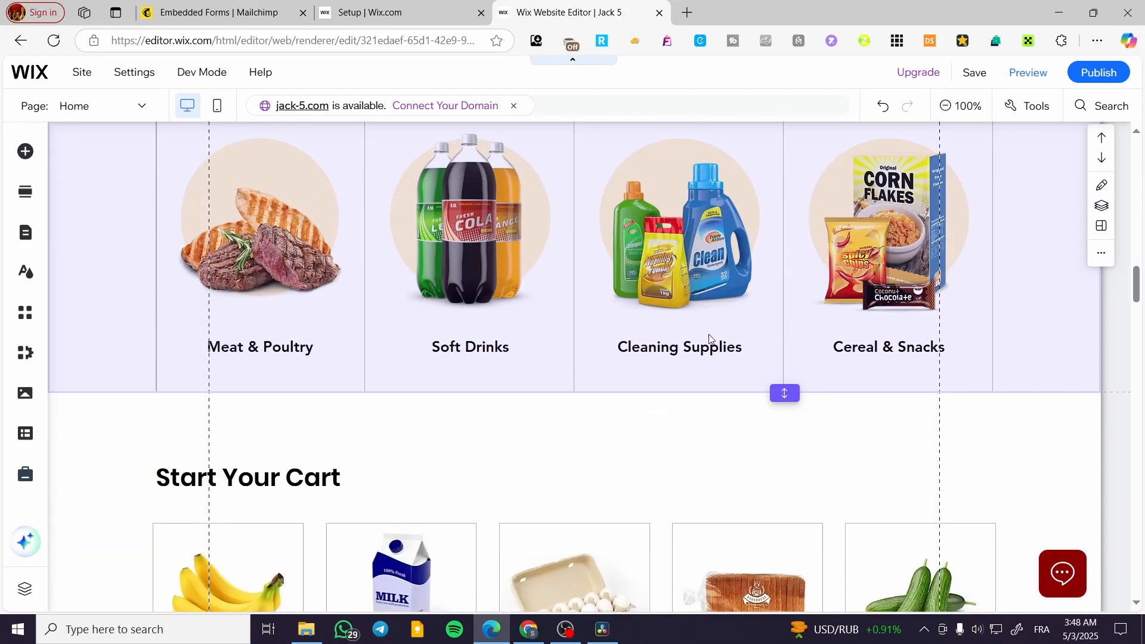
{"action": "scroll", "coordinate": [568, 387], "scroll_direction": "up", "scroll_amount": 20}
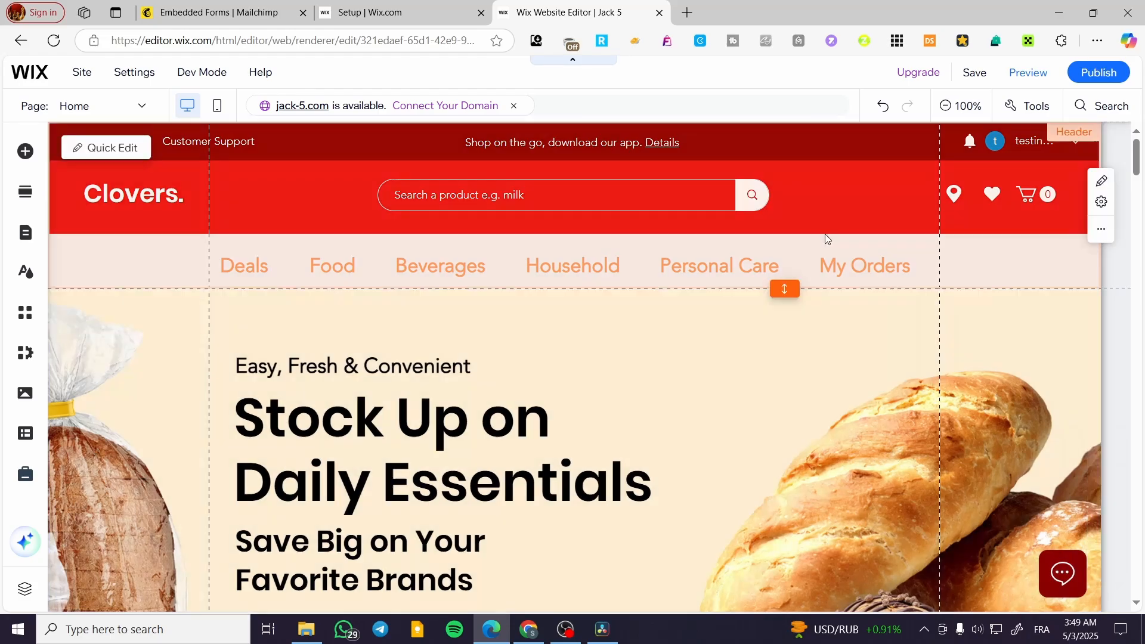
{"action": "left_click_drag", "start_coordinate": [1139, 153], "coordinate": [1127, 493]}
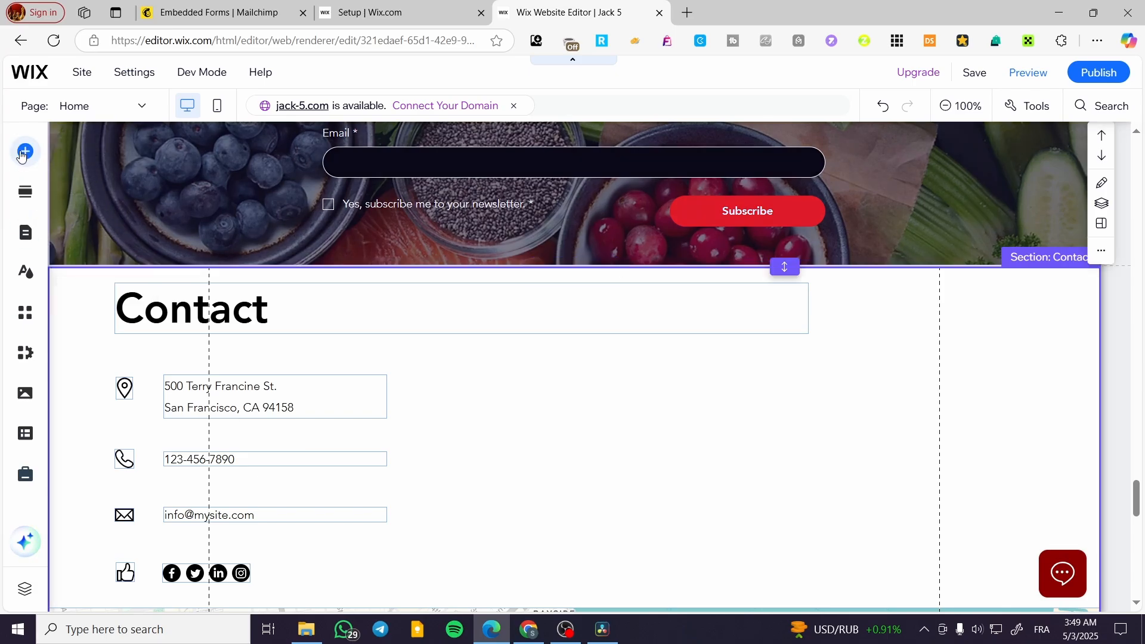
{"action": "left_click", "coordinate": [21, 156]}
{"action": "left_click", "coordinate": [680, 446]}
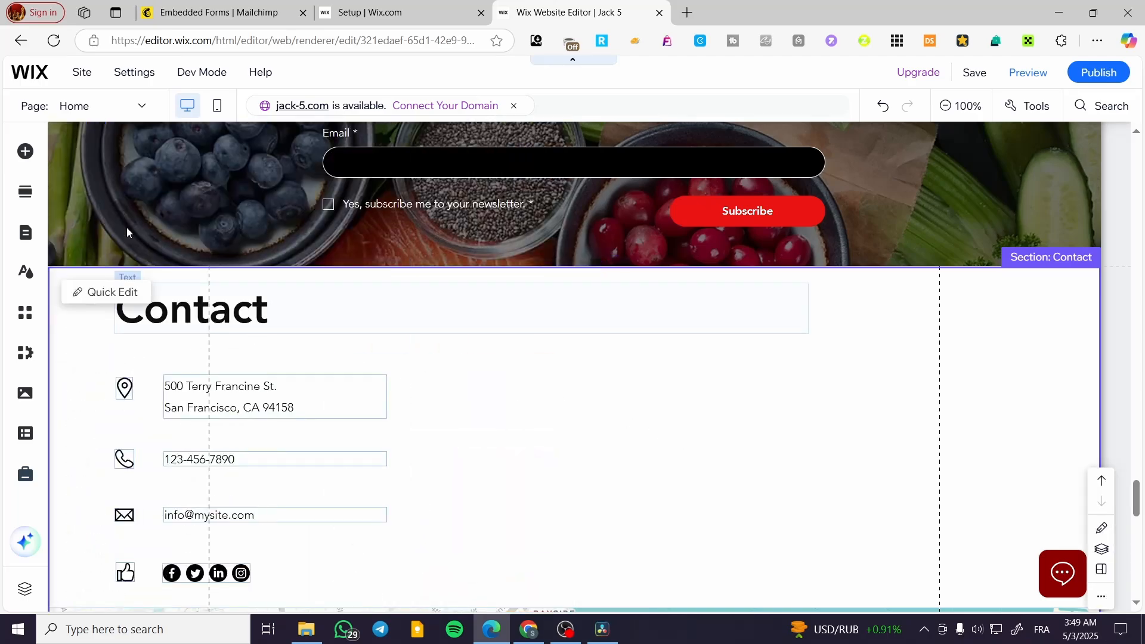
{"action": "left_click", "coordinate": [27, 154]}
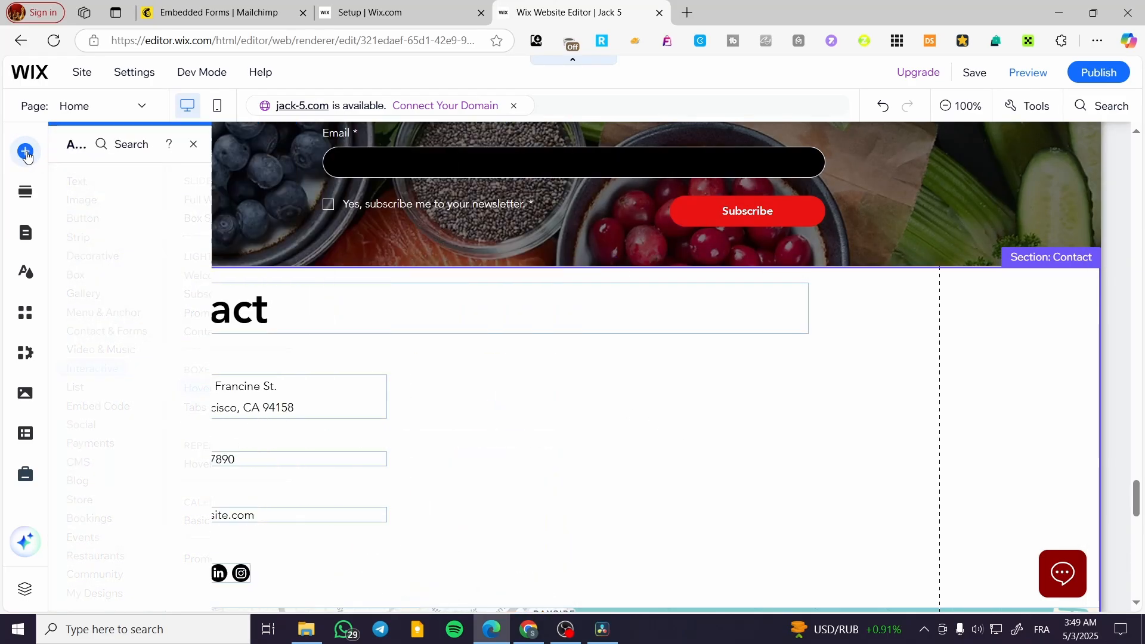
{"action": "left_click", "coordinate": [30, 152]}
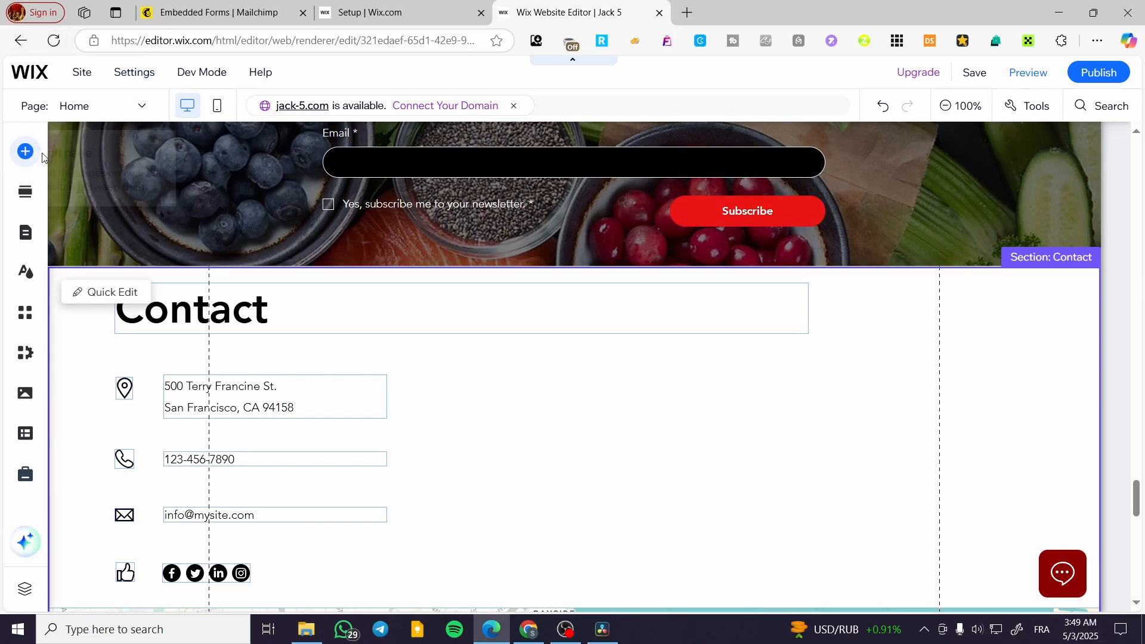
{"action": "left_click", "coordinate": [26, 152]}
{"action": "left_click", "coordinate": [26, 152]}
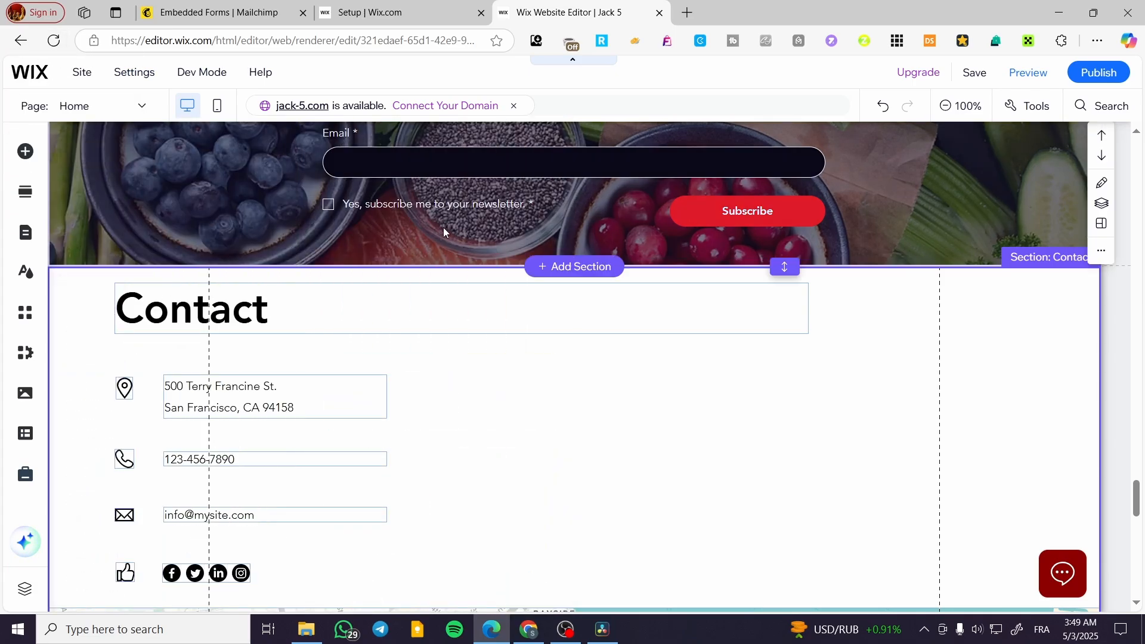
Add an Embed HTML element from the popular code embeds to the Contact section
{"action": "scroll", "coordinate": [477, 306], "scroll_direction": "down", "scroll_amount": 2}
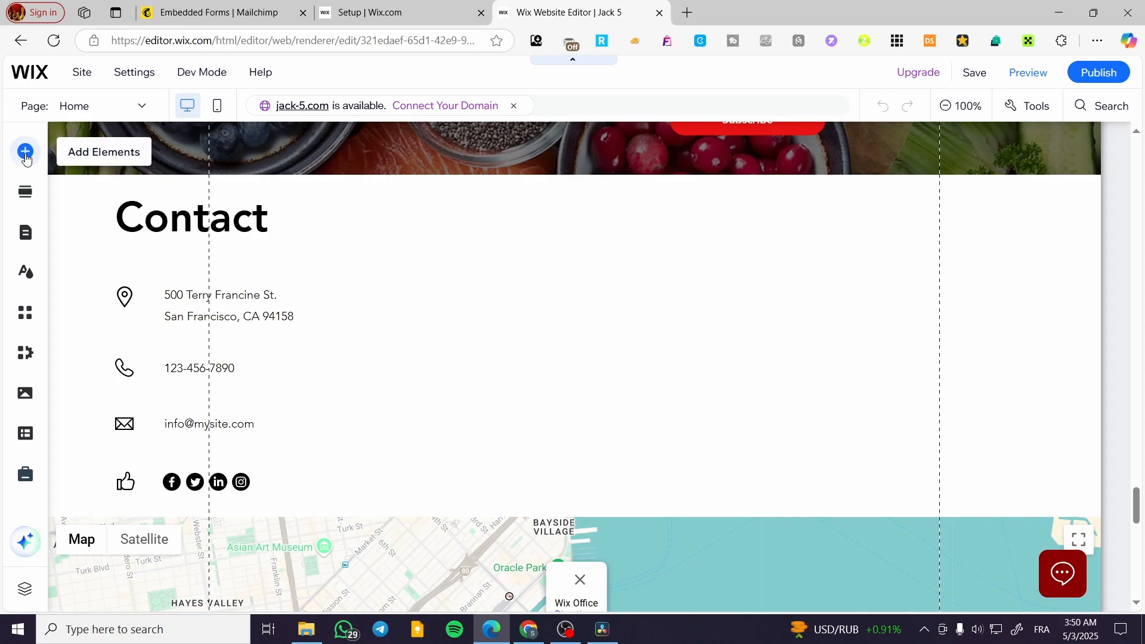
{"action": "left_click", "coordinate": [25, 151]}
{"action": "left_click", "coordinate": [112, 310]}
{"action": "left_click", "coordinate": [102, 358]}
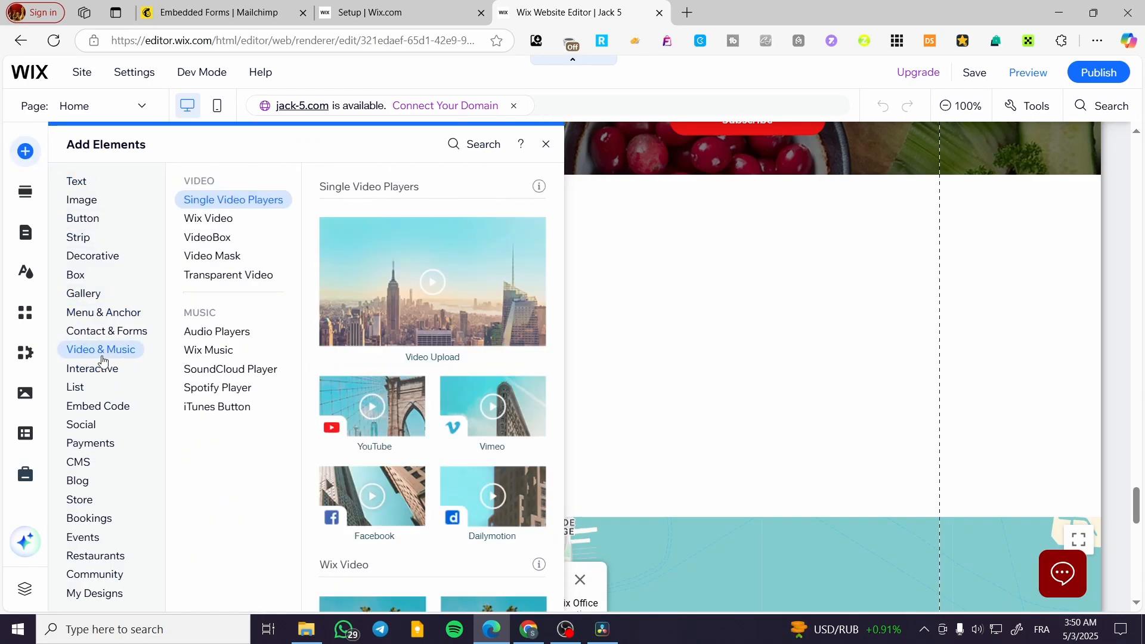
{"action": "left_click", "coordinate": [104, 407]}
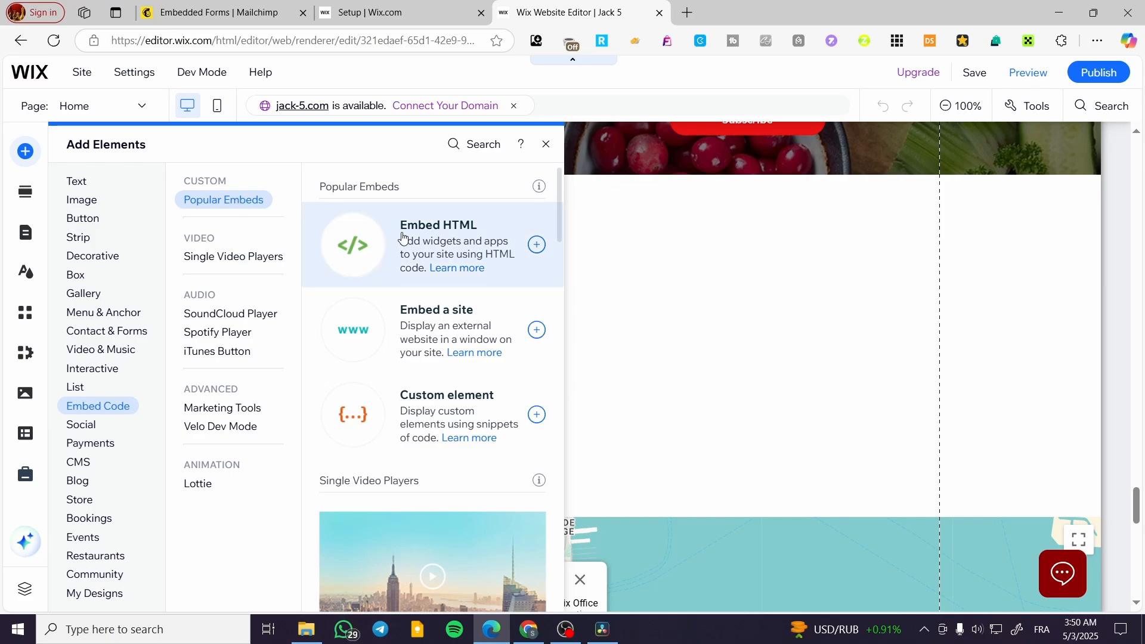
{"action": "left_click", "coordinate": [539, 245]}
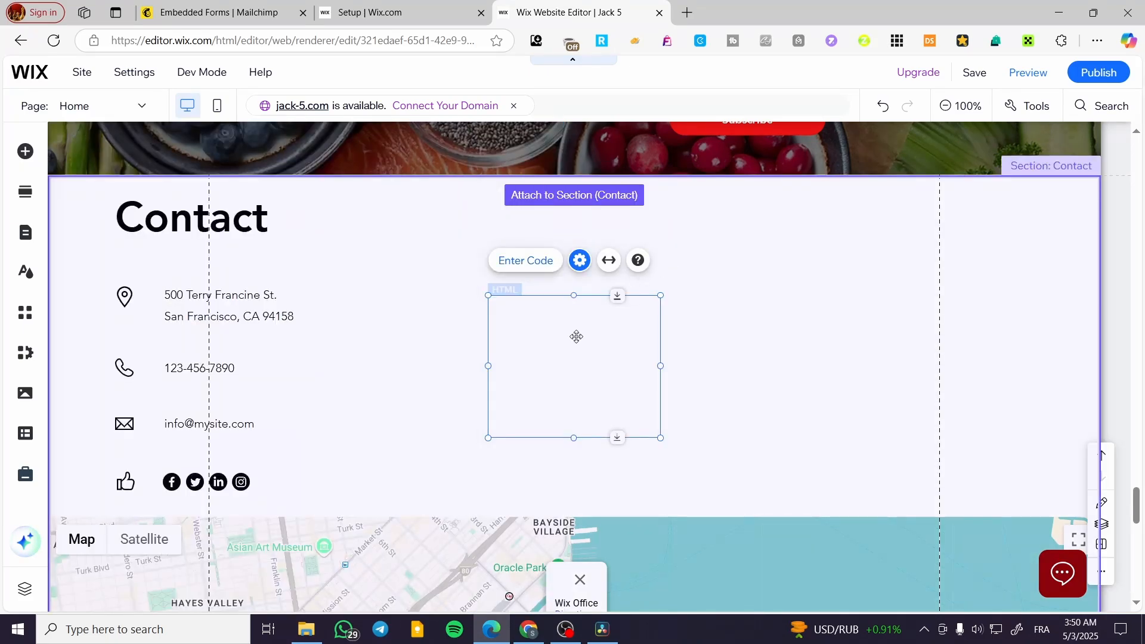
Move the HTML element beside the contact details and enlarge it to fill the empty area above the map
{"action": "left_click", "coordinate": [523, 262]}
{"action": "left_click_drag", "start_coordinate": [575, 337], "coordinate": [491, 224]}
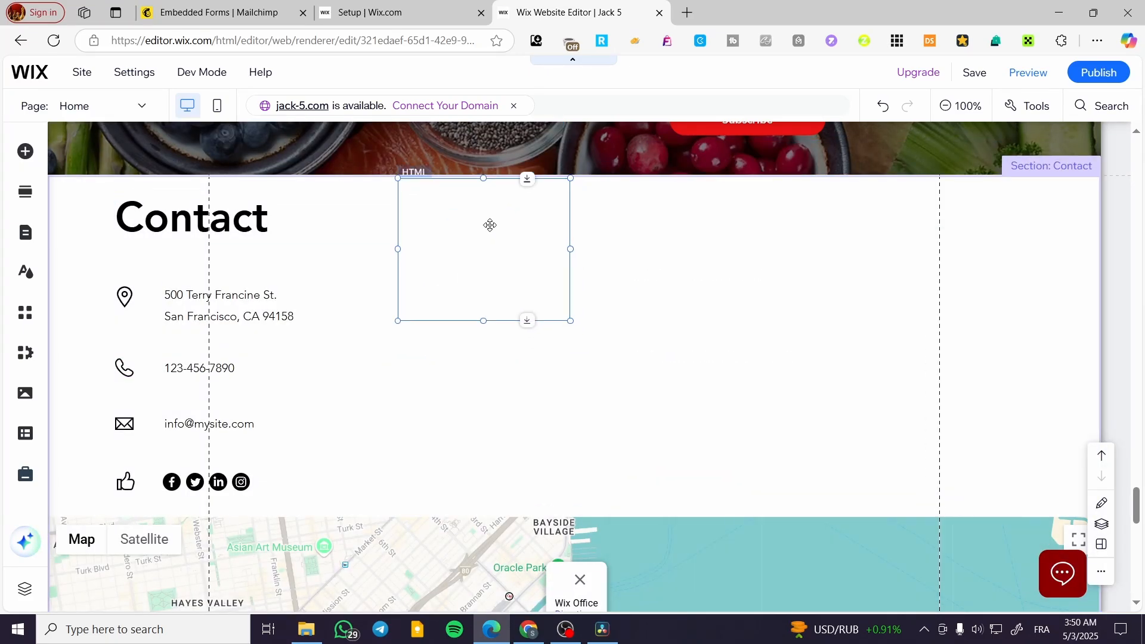
{"action": "left_click_drag", "start_coordinate": [568, 321], "coordinate": [941, 514]}
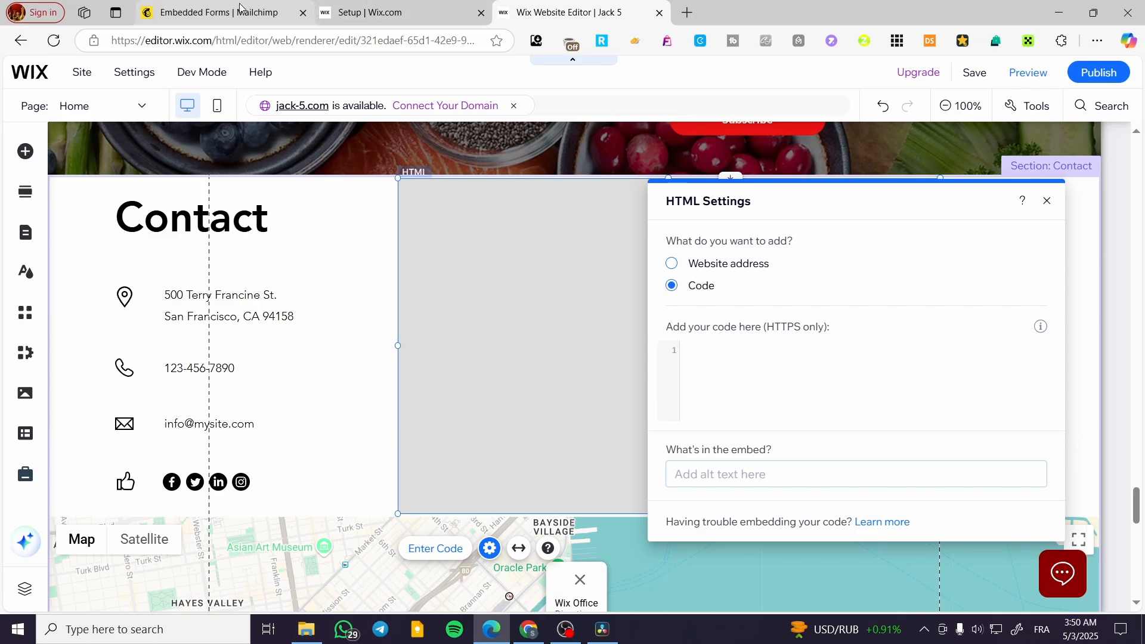
Paste the copied Mailchimp form code into the HTML element's settings and close them
{"action": "left_click", "coordinate": [219, 12]}
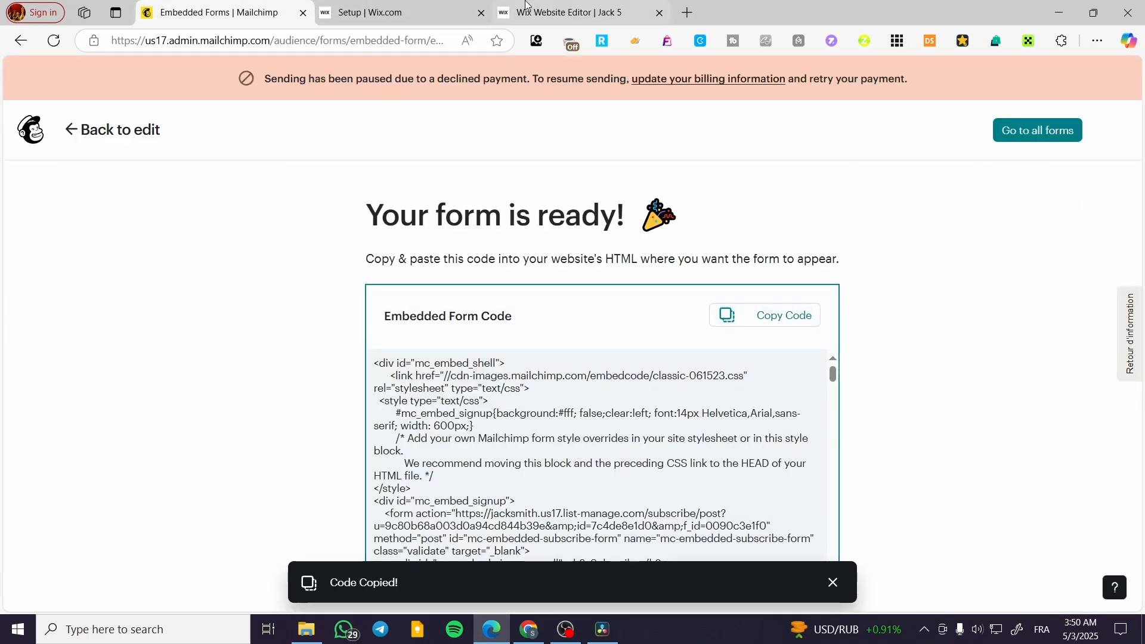
{"action": "left_click", "coordinate": [626, 12]}
{"action": "left_click", "coordinate": [731, 379]}
{"action": "key", "text": "ctrl+v"}
{"action": "left_click", "coordinate": [886, 540]}
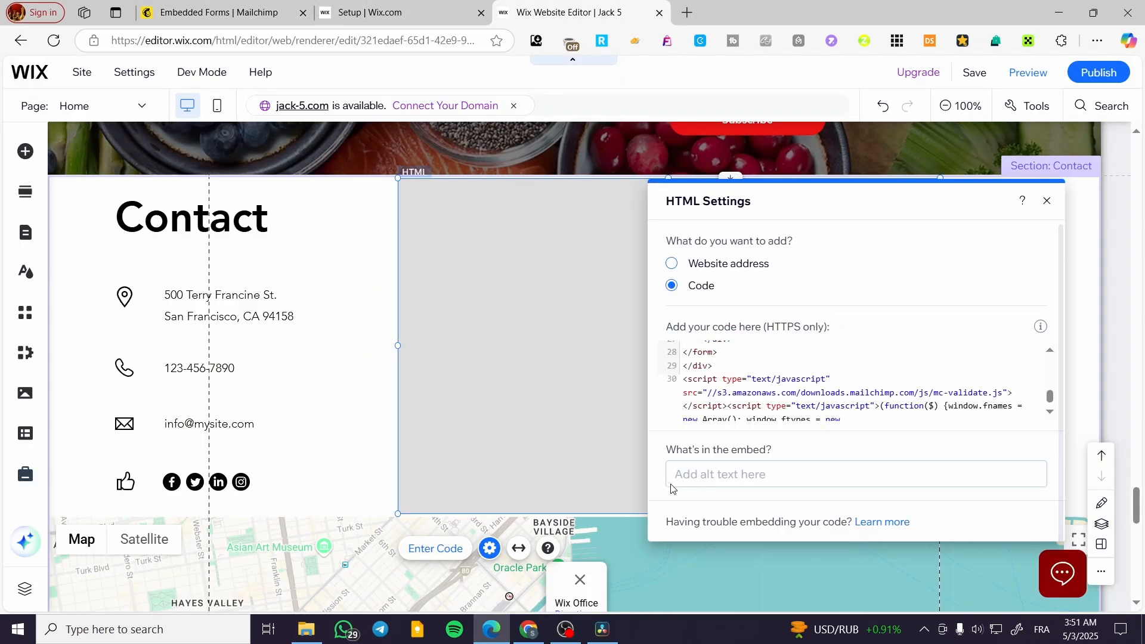
{"action": "left_click", "coordinate": [1046, 201]}
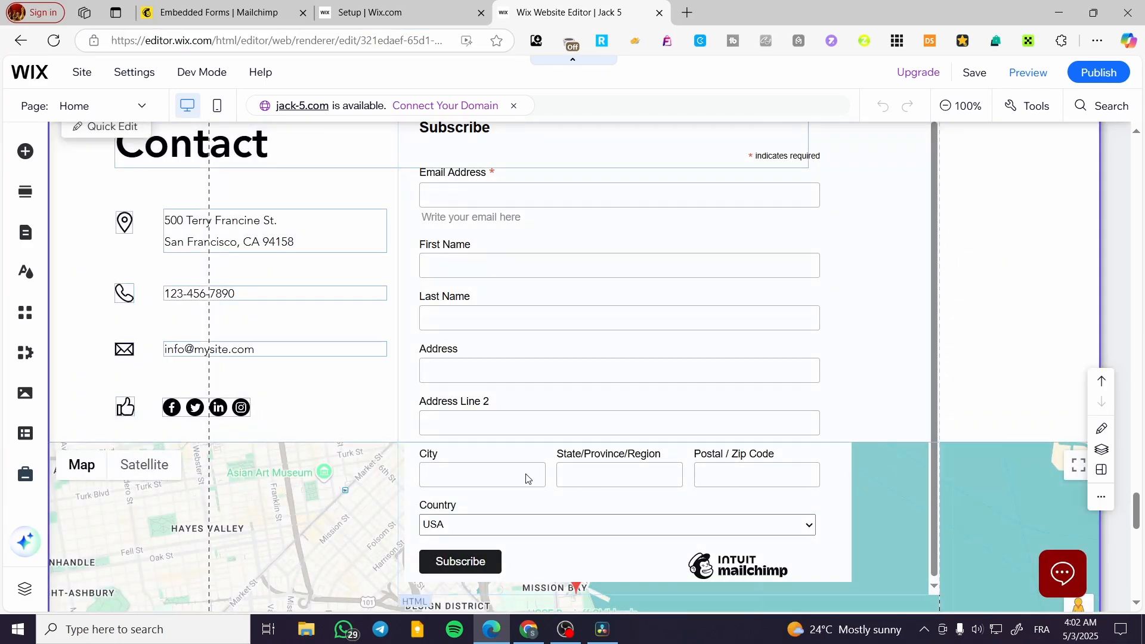
{"action": "left_click", "coordinate": [340, 447]}
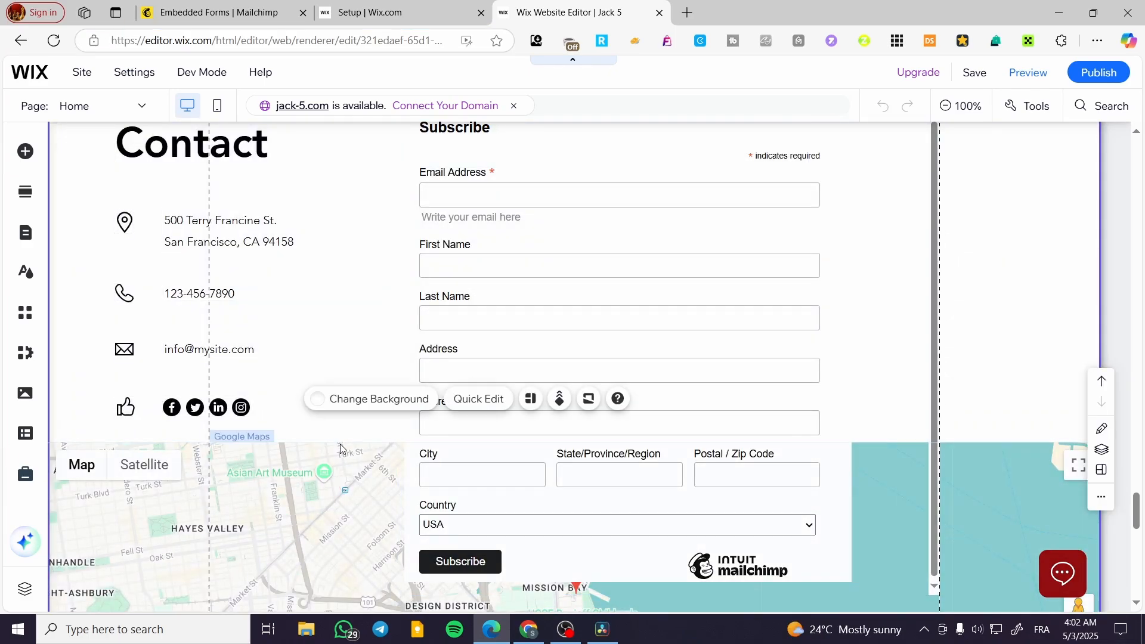
Move the Google map down below the signup form and extend the HTML element's lower edge to fit the whole form
{"action": "left_click", "coordinate": [341, 447]}
{"action": "left_click_drag", "start_coordinate": [890, 452], "coordinate": [896, 603]}
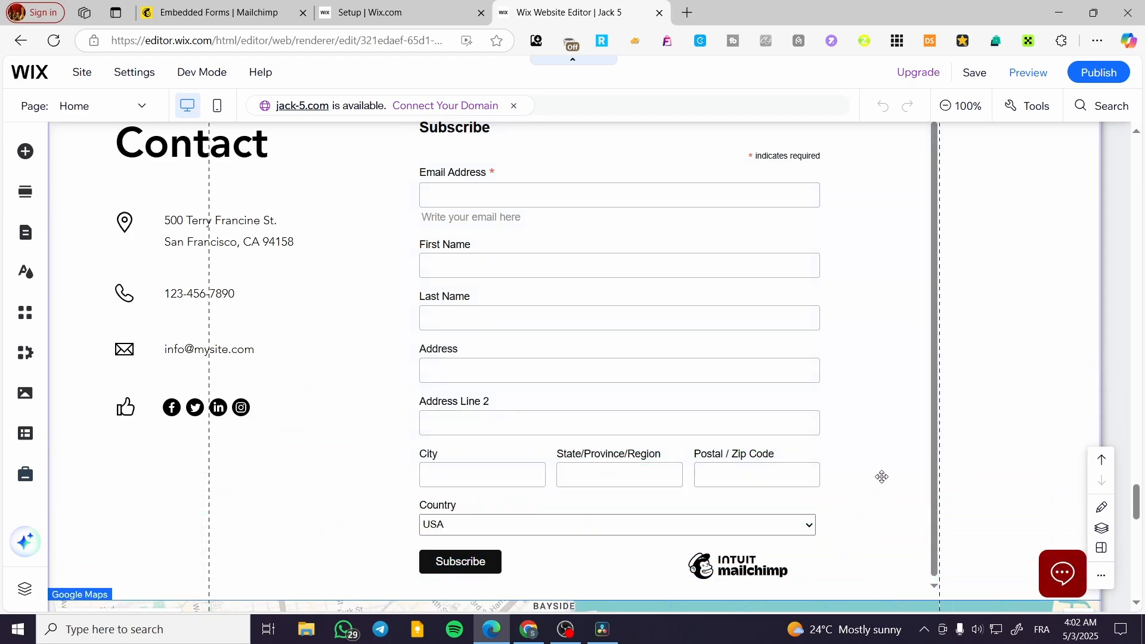
{"action": "left_click_drag", "start_coordinate": [882, 476], "coordinate": [883, 477]}
{"action": "scroll", "coordinate": [882, 477], "scroll_direction": "down", "scroll_amount": 4}
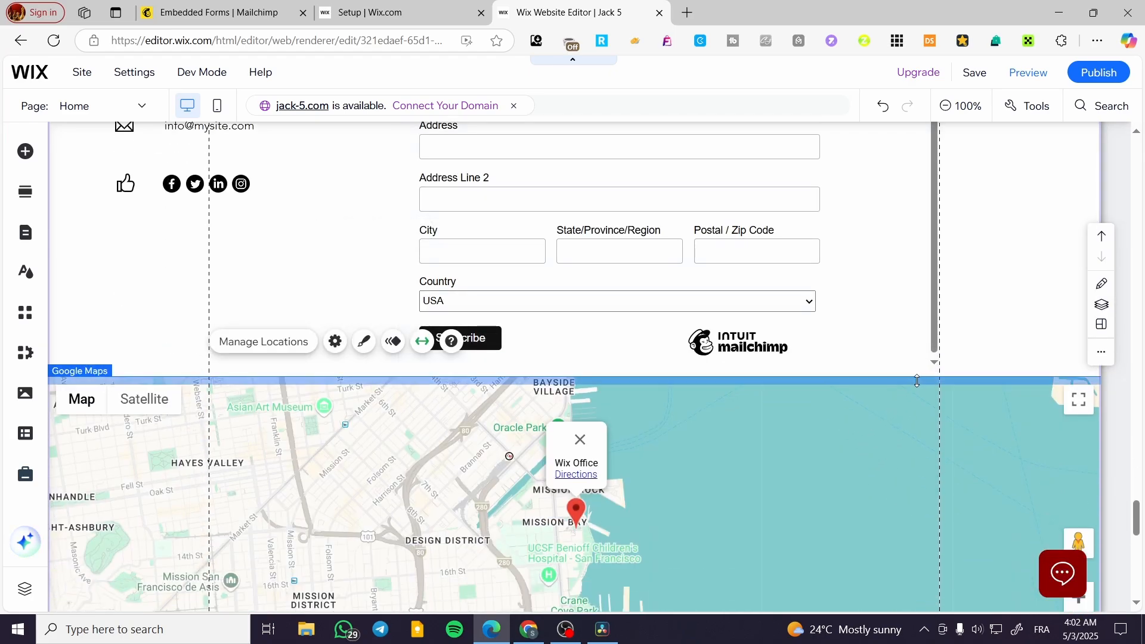
{"action": "left_click_drag", "start_coordinate": [917, 380], "coordinate": [915, 414]}
{"action": "left_click", "coordinate": [921, 347]}
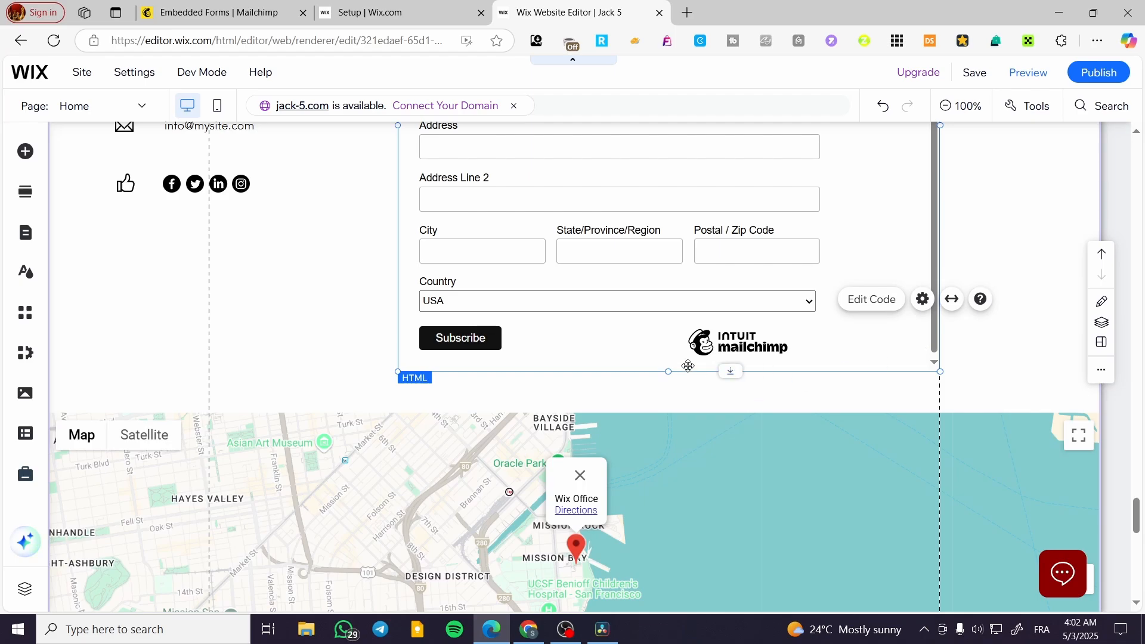
{"action": "left_click_drag", "start_coordinate": [732, 372], "coordinate": [745, 398]}
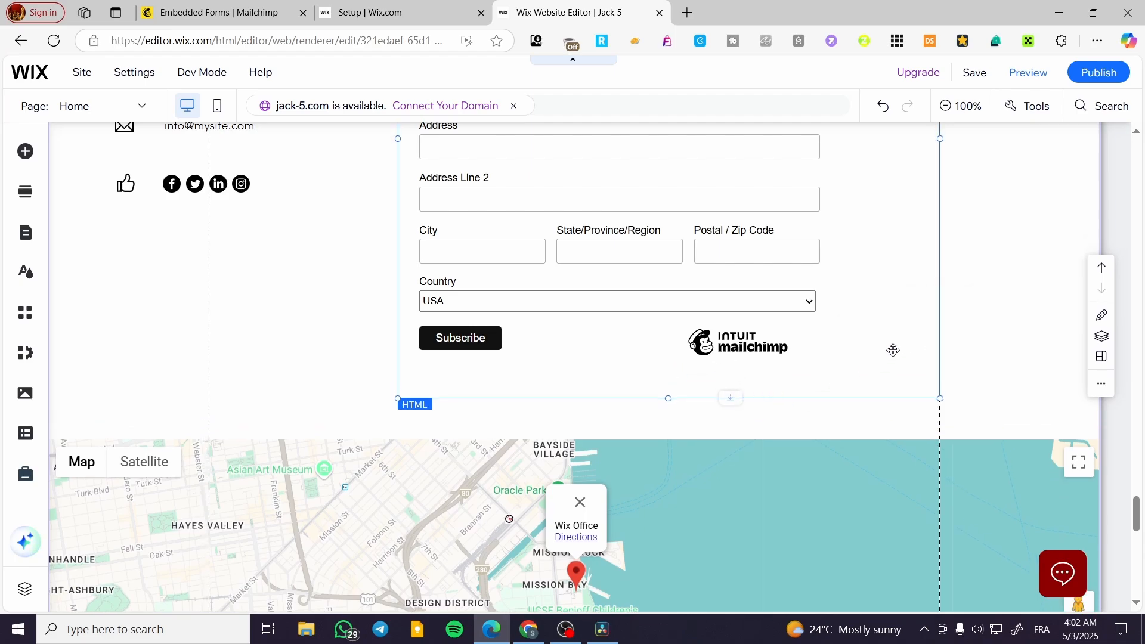
Rename the Contact section as Sign Up Form in its section settings
{"action": "scroll", "coordinate": [892, 358], "scroll_direction": "up", "scroll_amount": 6}
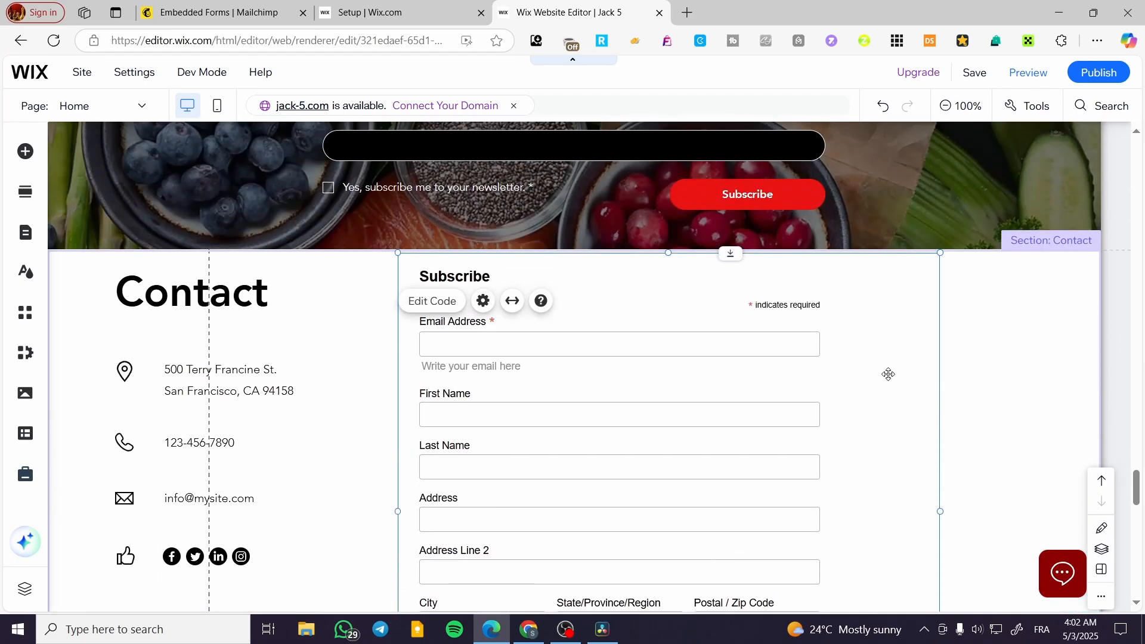
{"action": "scroll", "coordinate": [883, 382], "scroll_direction": "down", "scroll_amount": 1}
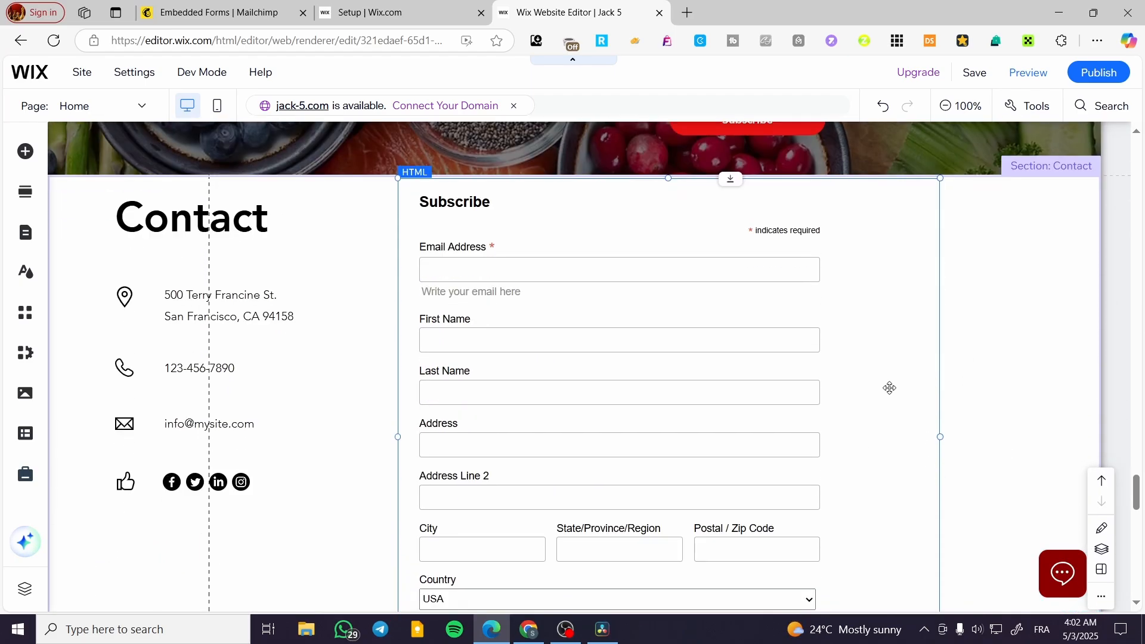
{"action": "left_click", "coordinate": [1068, 172]}
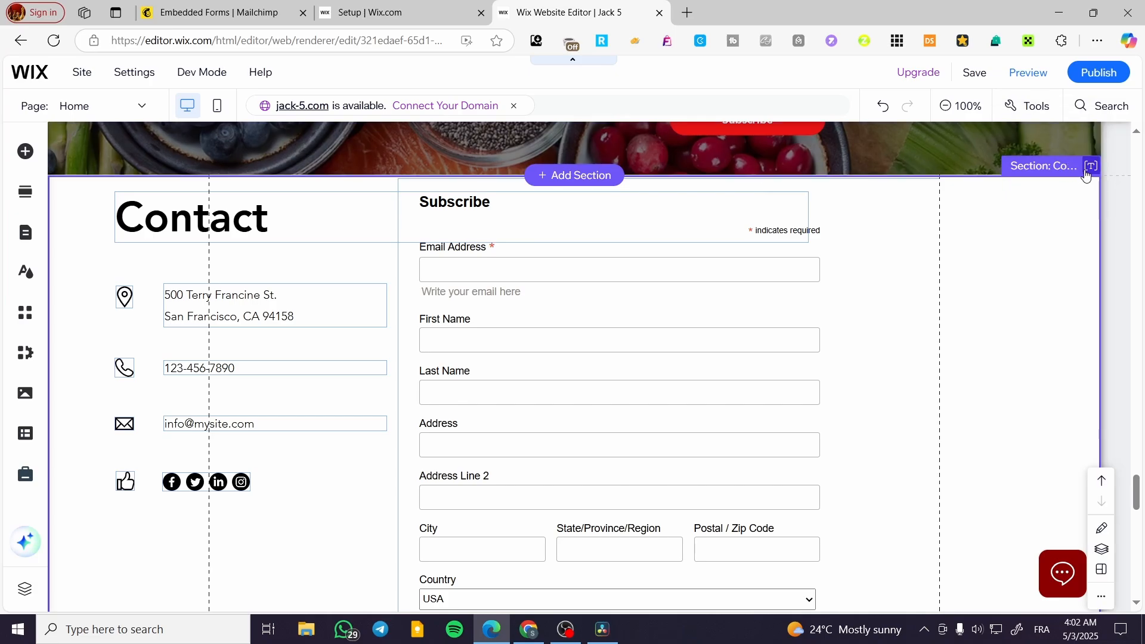
{"action": "left_click", "coordinate": [1086, 175]}
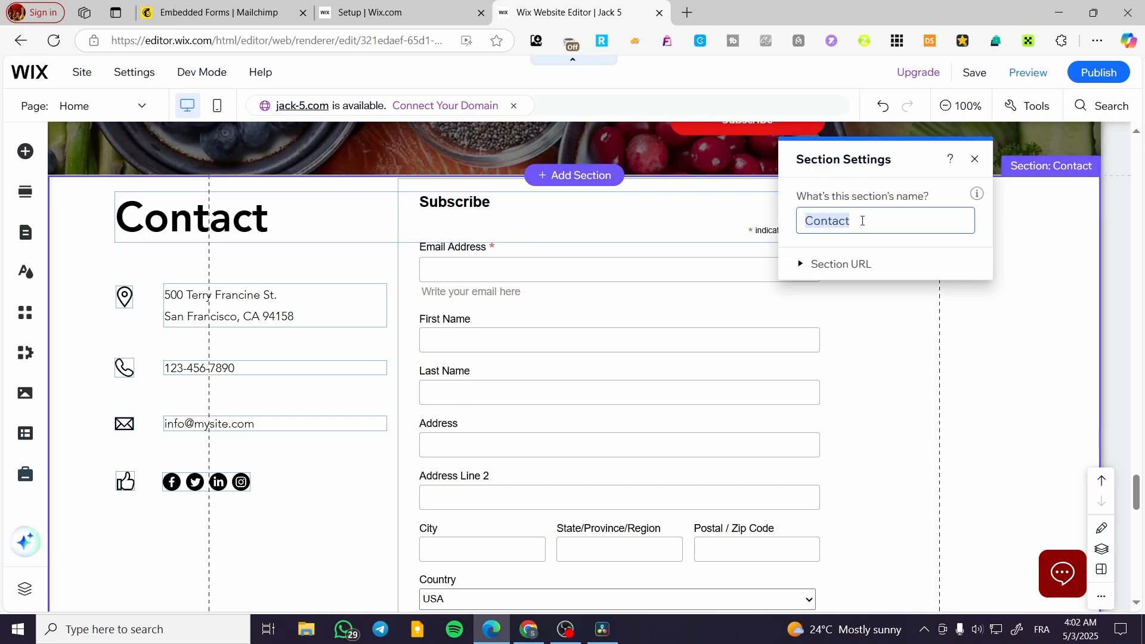
{"action": "type", "text": "Si"}
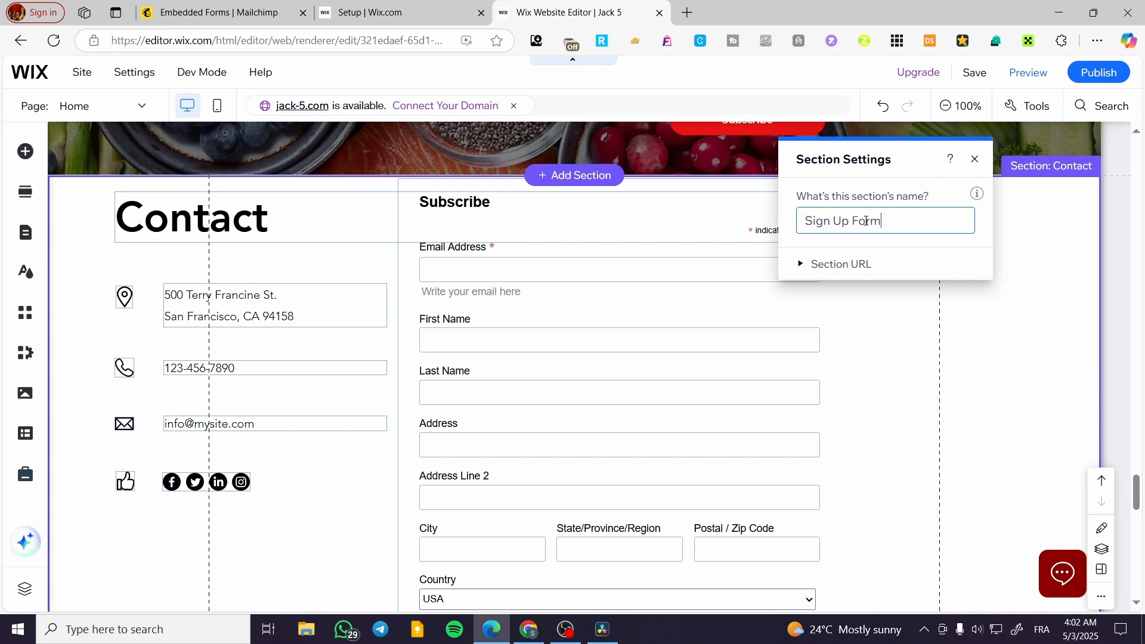
{"action": "type", "text": "gn Up Form"}
{"action": "left_click", "coordinate": [867, 385]}
Add the themed button with an arrow icon next to the developer profile card on the home page
{"action": "scroll", "coordinate": [864, 386], "scroll_direction": "up", "scroll_amount": 15}
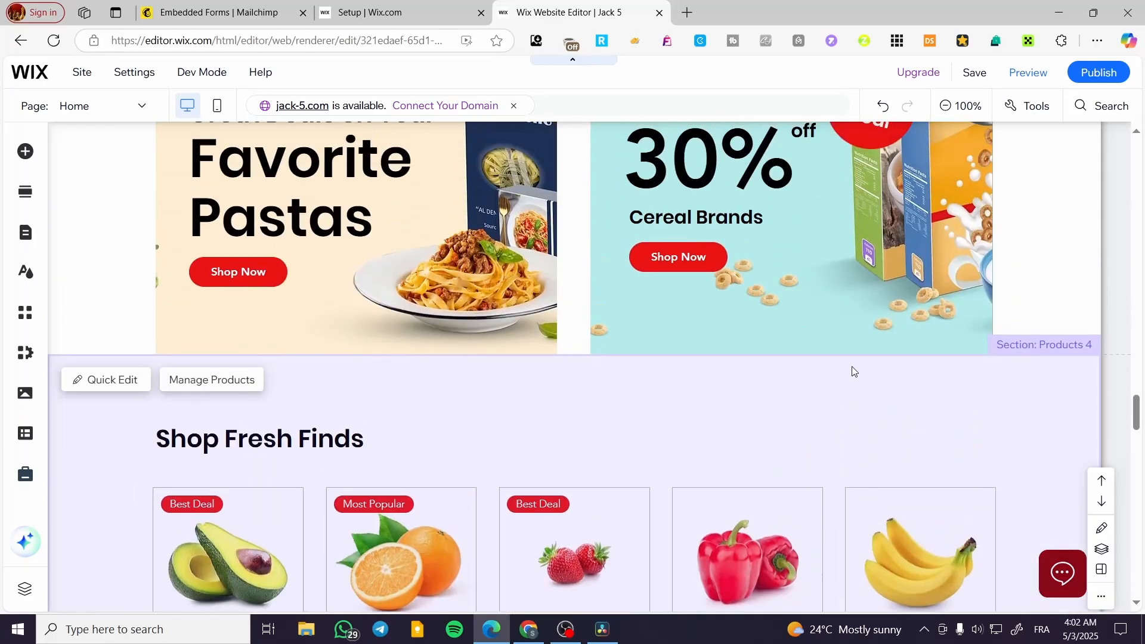
{"action": "scroll", "coordinate": [852, 366], "scroll_direction": "up", "scroll_amount": 6}
{"action": "scroll", "coordinate": [790, 337], "scroll_direction": "down", "scroll_amount": 15}
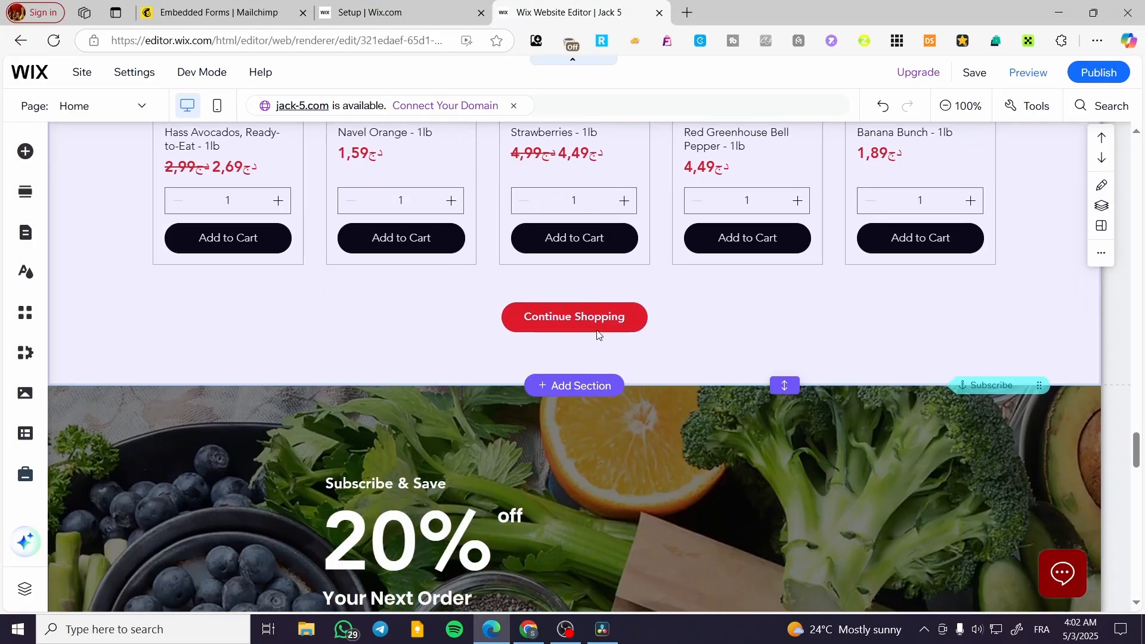
{"action": "scroll", "coordinate": [602, 340], "scroll_direction": "up", "scroll_amount": 10}
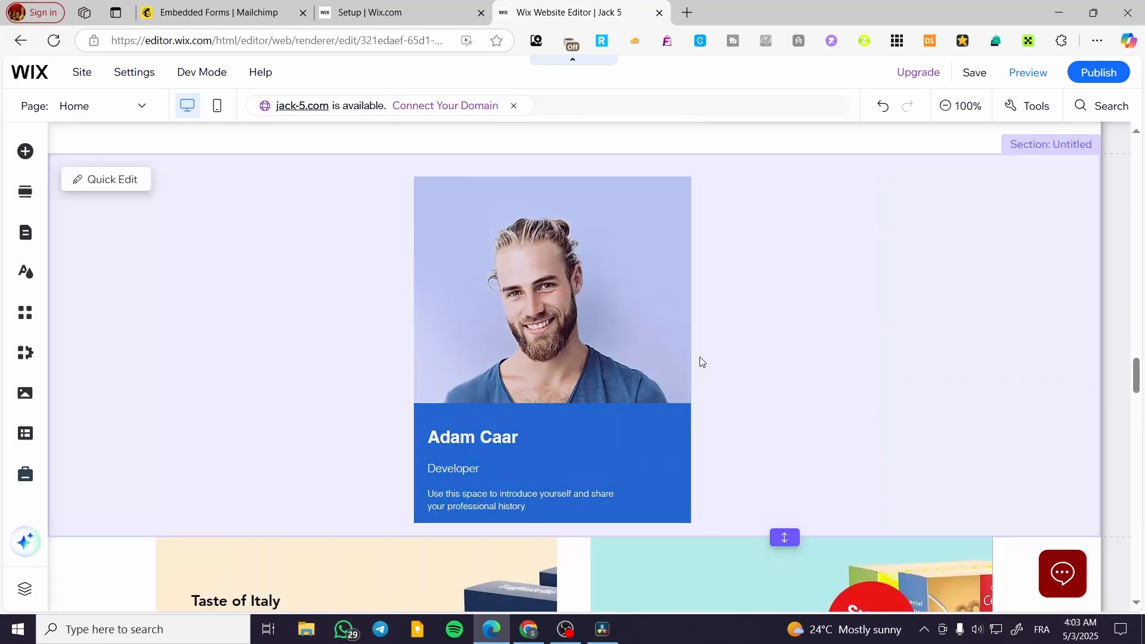
{"action": "scroll", "coordinate": [699, 362], "scroll_direction": "up", "scroll_amount": 4}
{"action": "scroll", "coordinate": [746, 361], "scroll_direction": "down", "scroll_amount": 3}
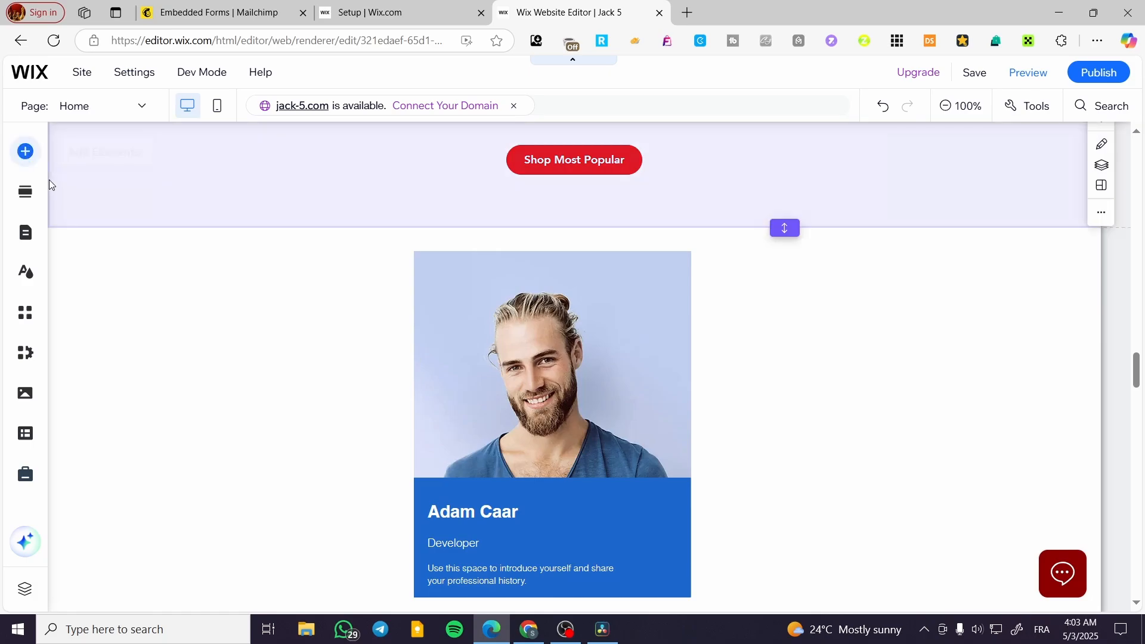
{"action": "left_click", "coordinate": [84, 218]}
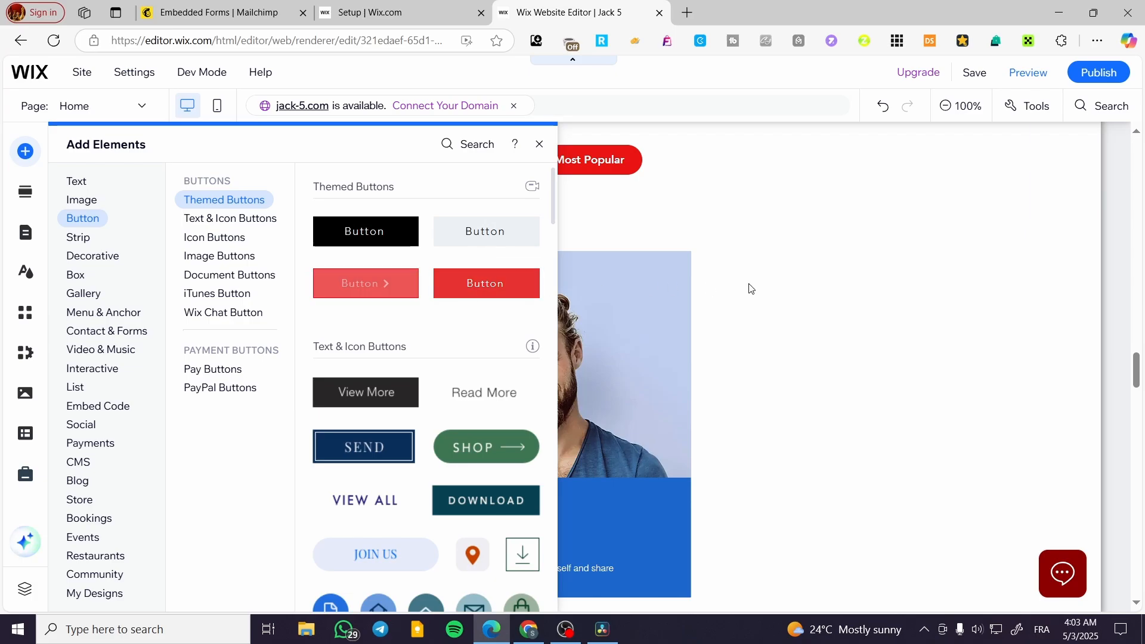
{"action": "left_click_drag", "start_coordinate": [749, 288], "coordinate": [813, 284]}
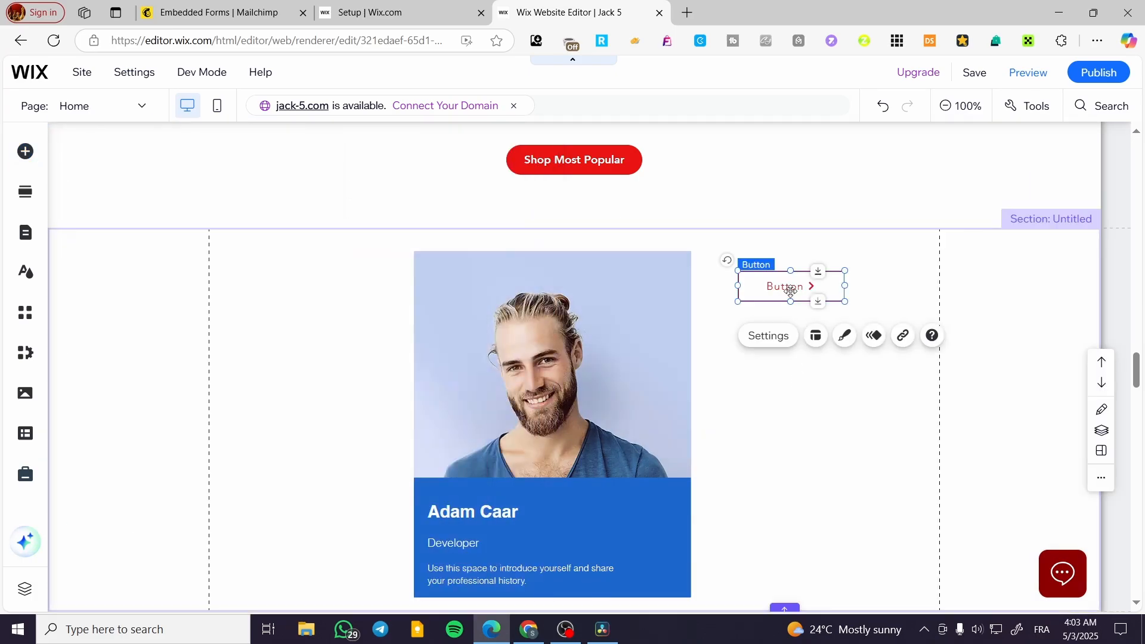
Link the new button to the Sign Up Form section of the Home page and close its settings
{"action": "left_click", "coordinate": [769, 336]}
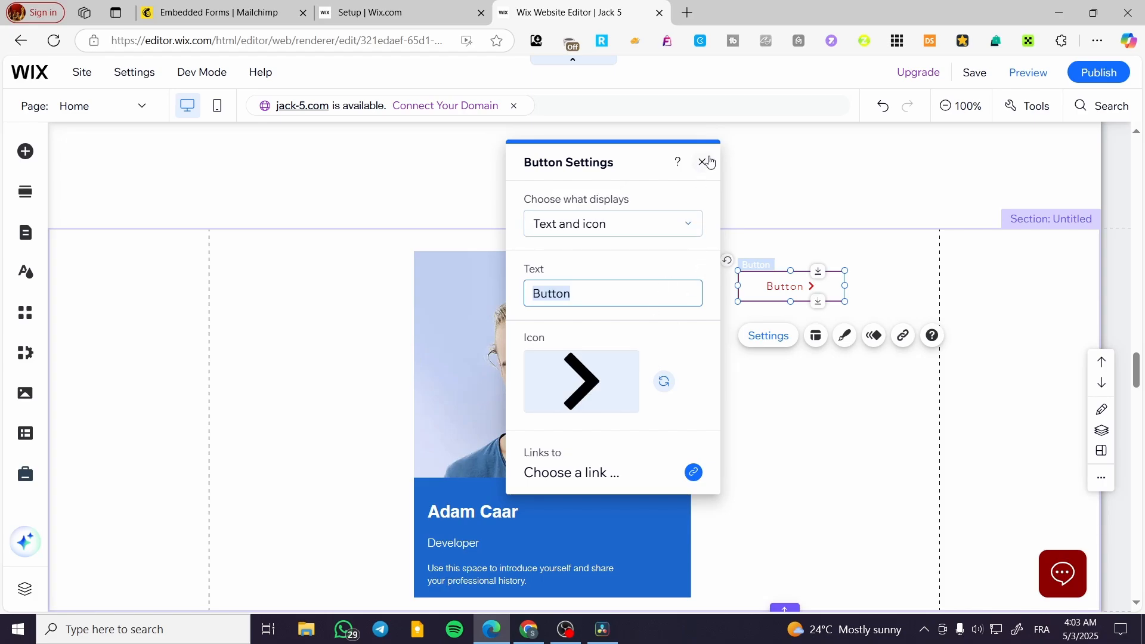
{"action": "left_click", "coordinate": [693, 472]}
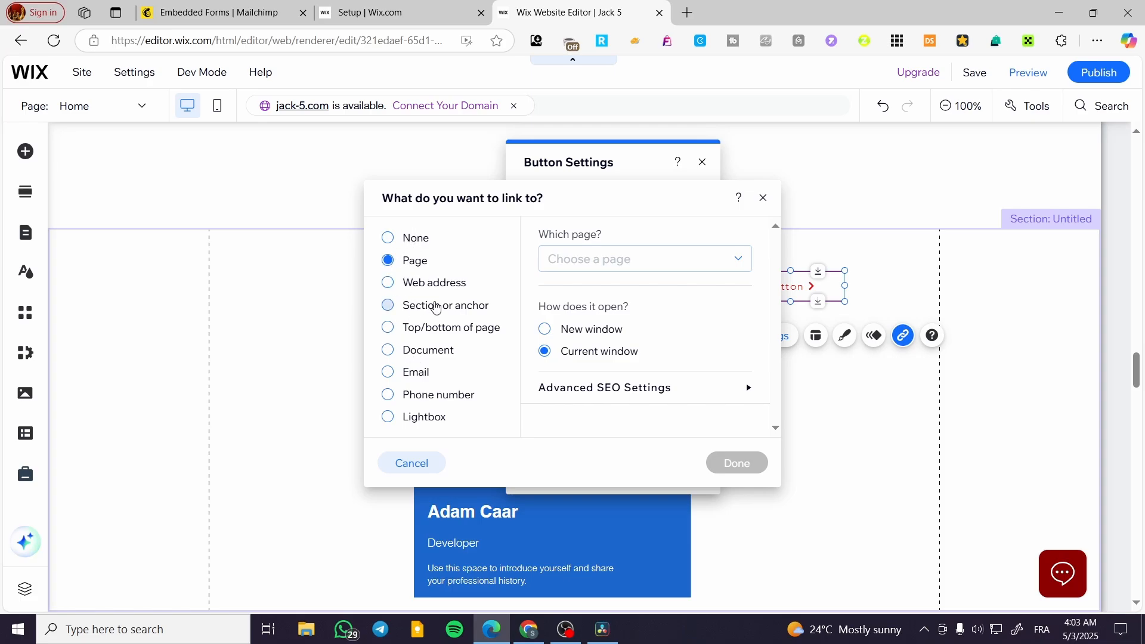
{"action": "left_click", "coordinate": [436, 307]}
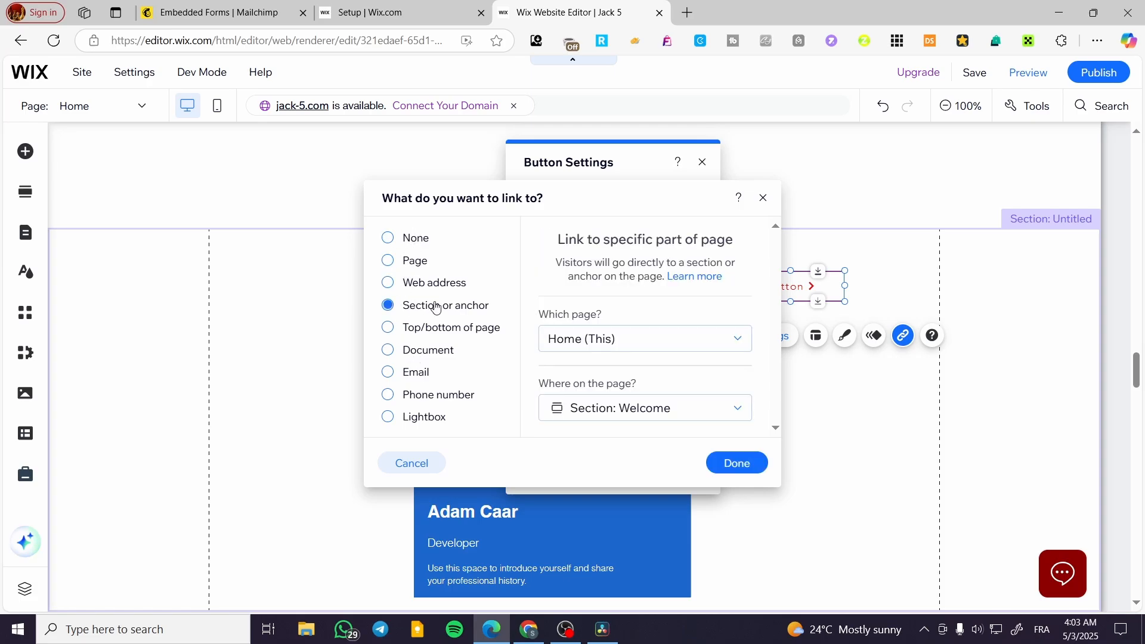
{"action": "left_click", "coordinate": [602, 341]}
{"action": "left_click", "coordinate": [602, 342]}
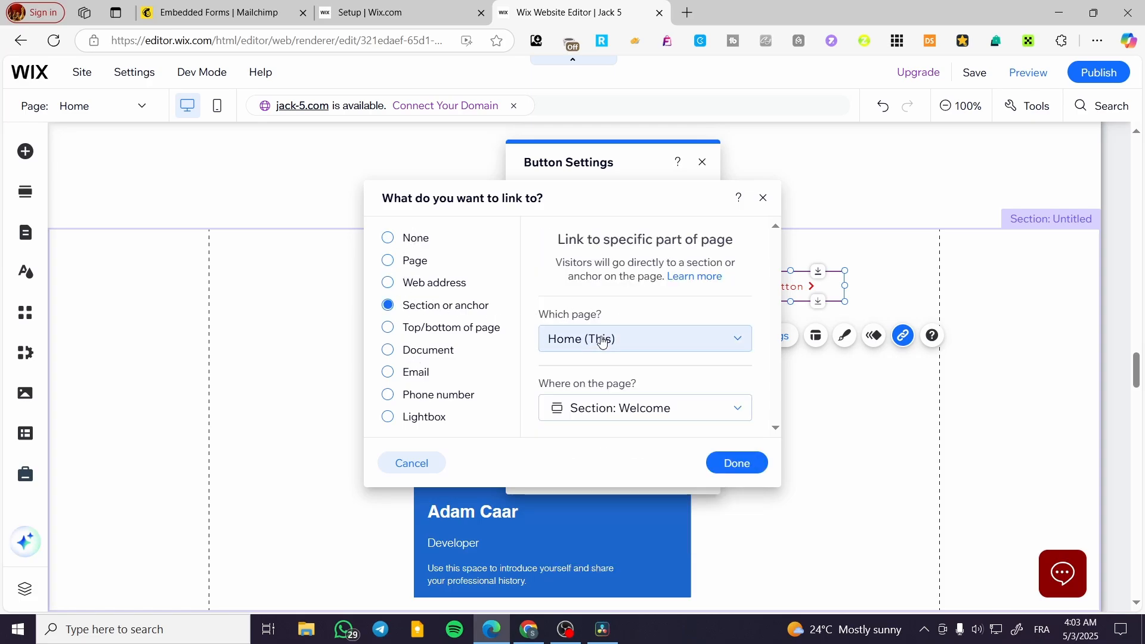
{"action": "left_click", "coordinate": [687, 406]}
{"action": "scroll", "coordinate": [692, 447], "scroll_direction": "down", "scroll_amount": 5}
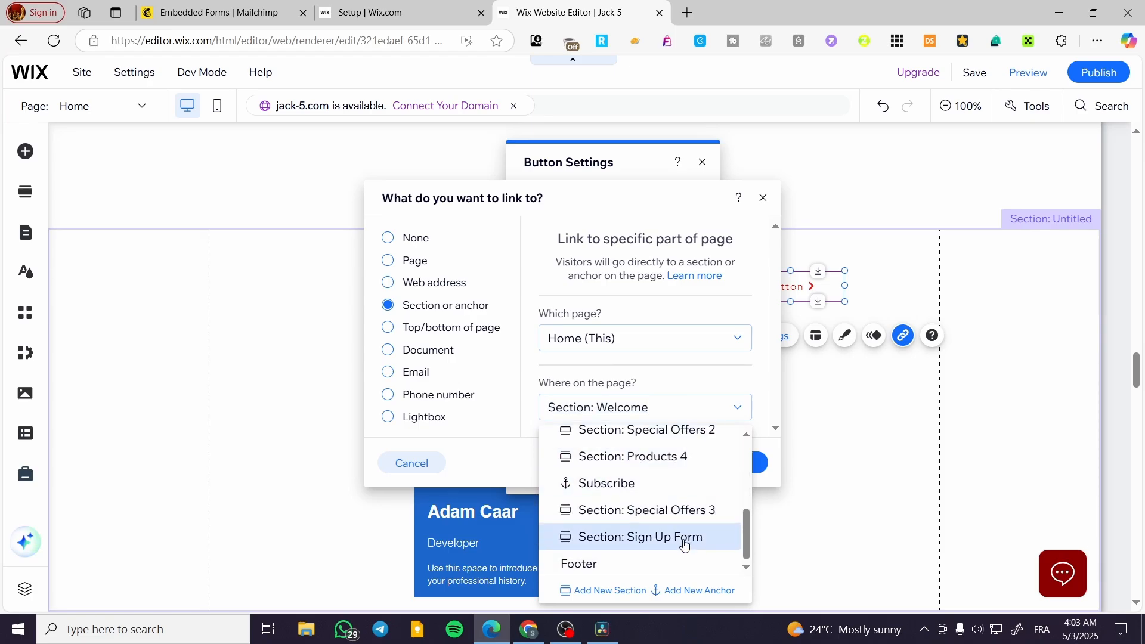
{"action": "left_click", "coordinate": [685, 538]}
{"action": "left_click", "coordinate": [737, 465]}
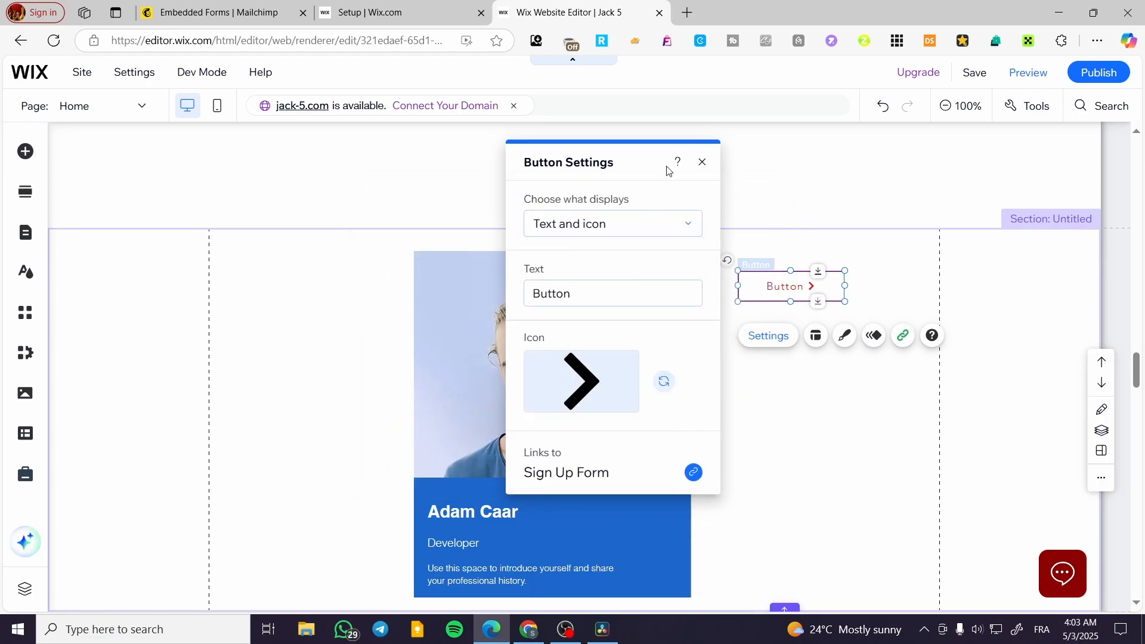
{"action": "left_click", "coordinate": [700, 165]}
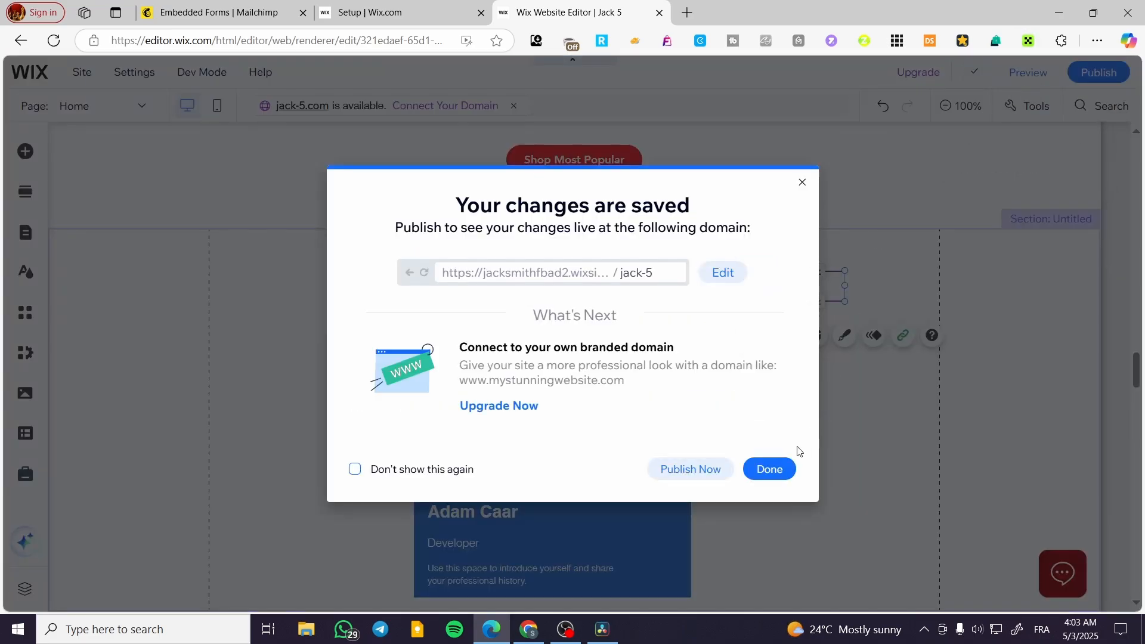
Preview the site and follow the new button beside the profile card to test its link
{"action": "left_click", "coordinate": [782, 467]}
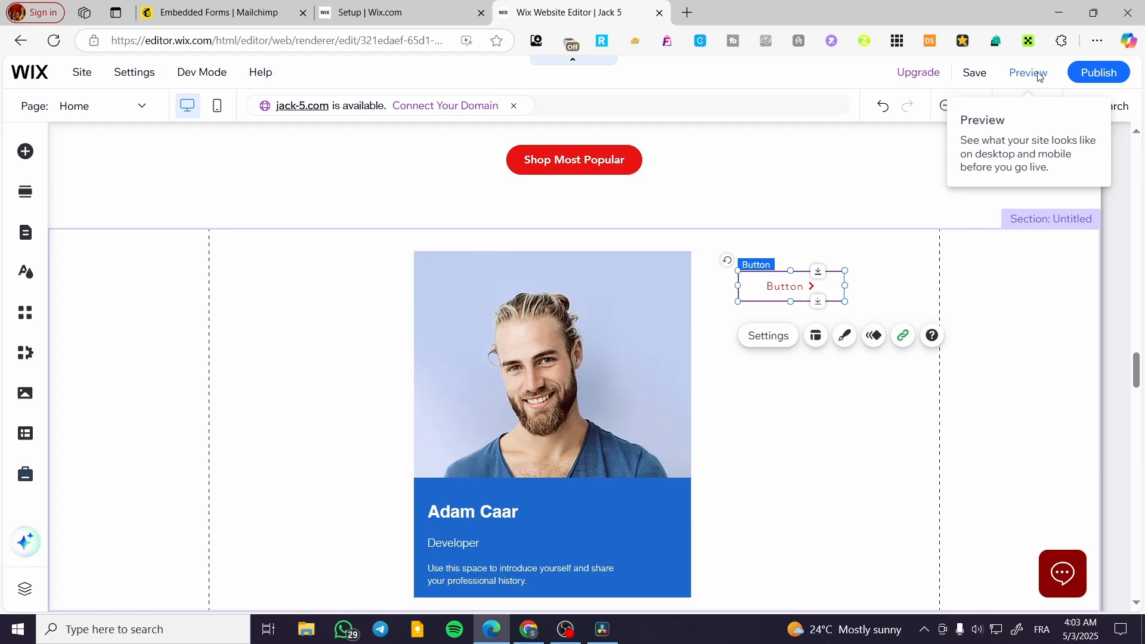
{"action": "left_click", "coordinate": [1039, 76]}
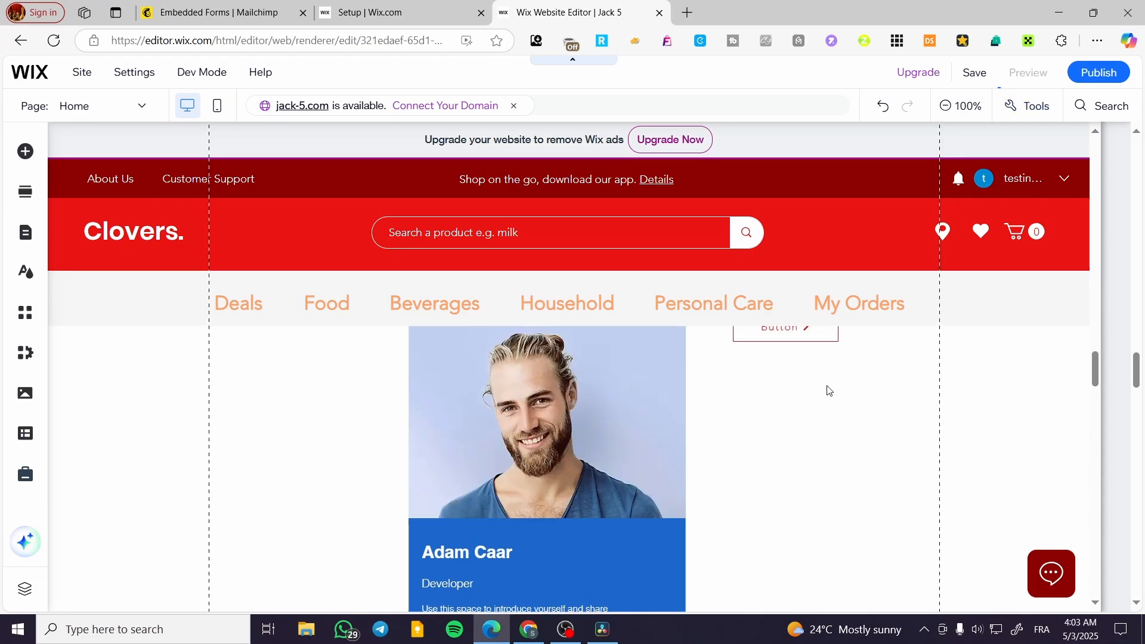
{"action": "scroll", "coordinate": [876, 413], "scroll_direction": "up", "scroll_amount": 2}
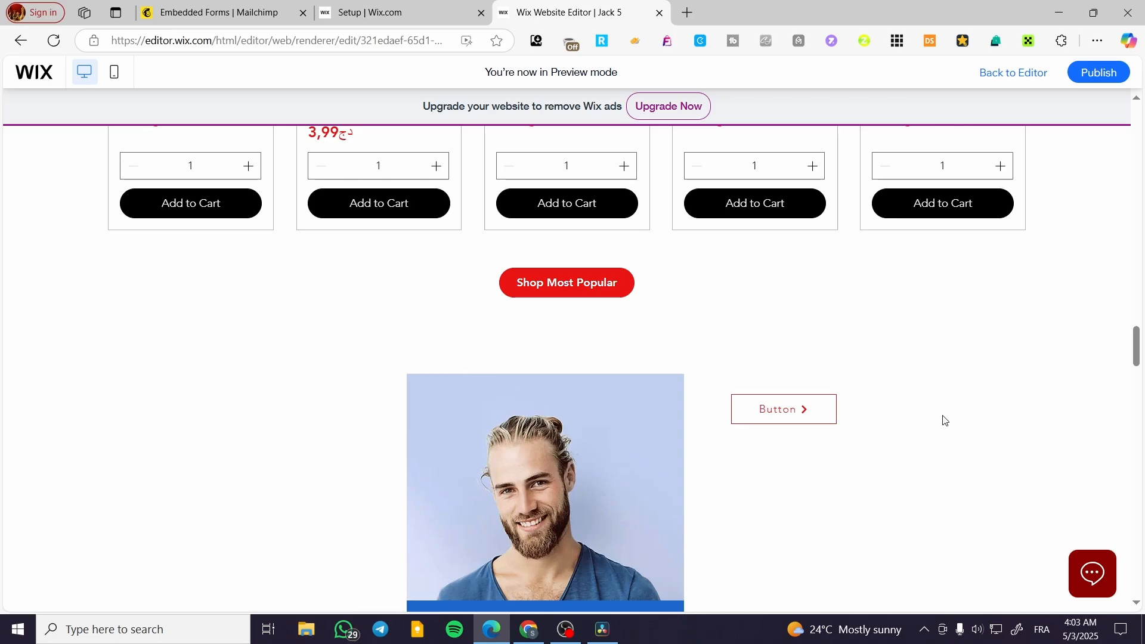
{"action": "left_click", "coordinate": [791, 416]}
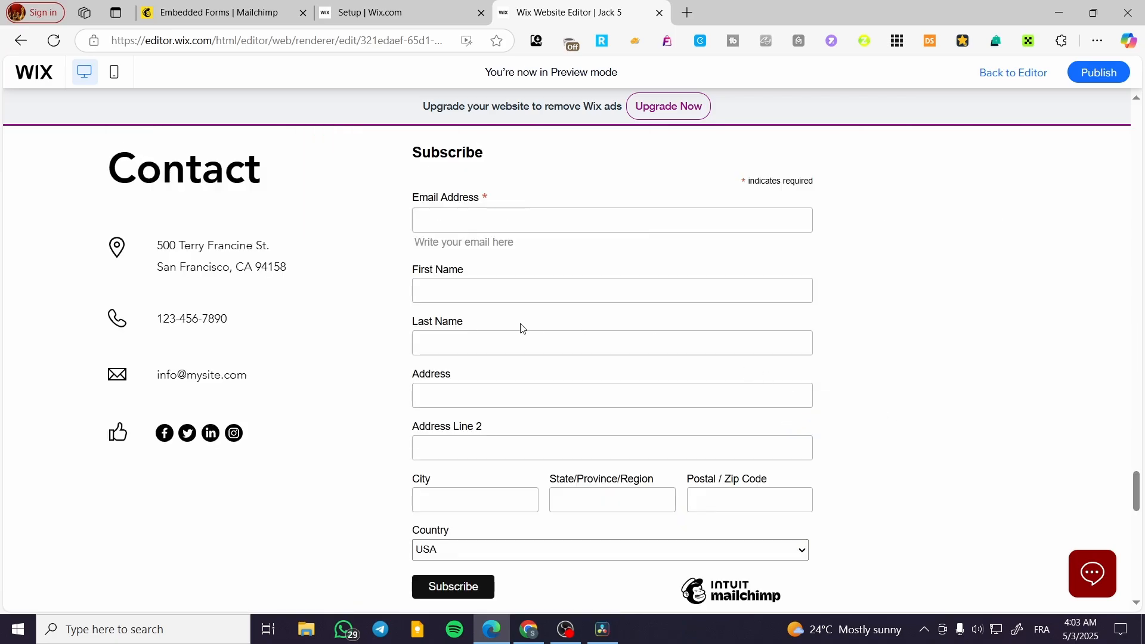
Test the button's link again from higher up the previewed page and select the signup form's Email Address field
{"action": "scroll", "coordinate": [933, 412], "scroll_direction": "up", "scroll_amount": 15}
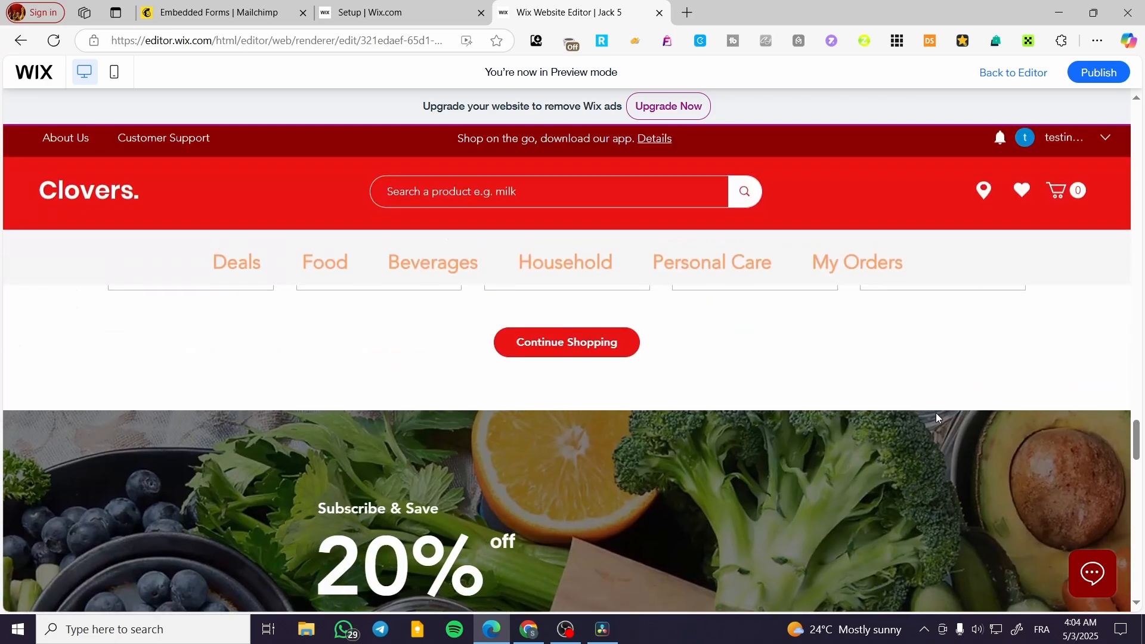
{"action": "scroll", "coordinate": [914, 464], "scroll_direction": "down", "scroll_amount": 5}
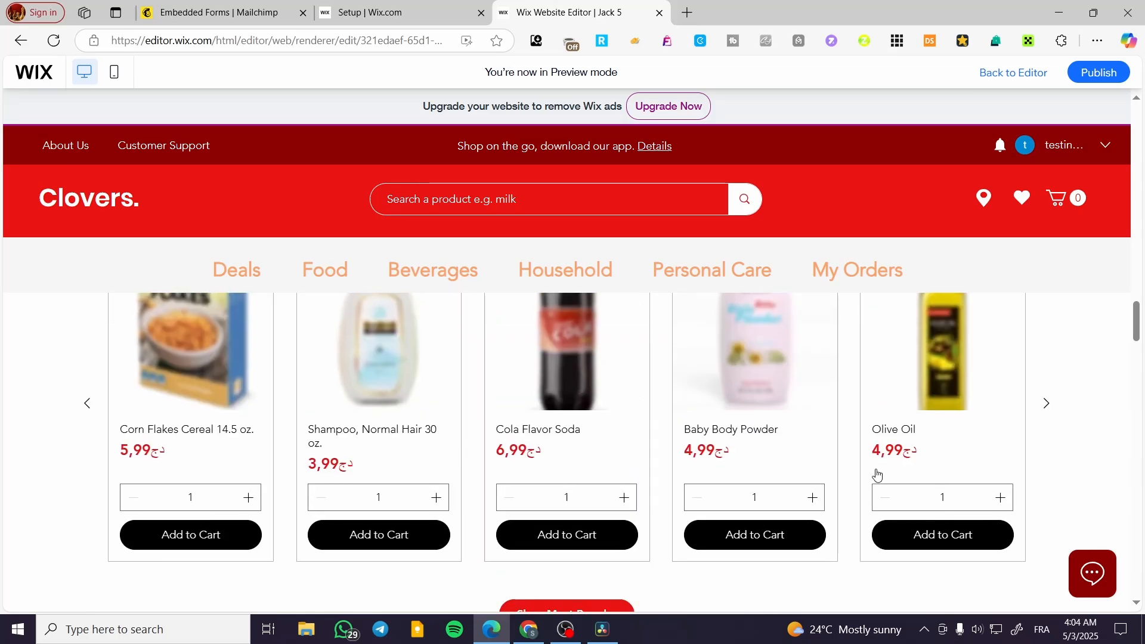
{"action": "left_click", "coordinate": [784, 367]}
{"action": "scroll", "coordinate": [982, 347], "scroll_direction": "down", "scroll_amount": 15}
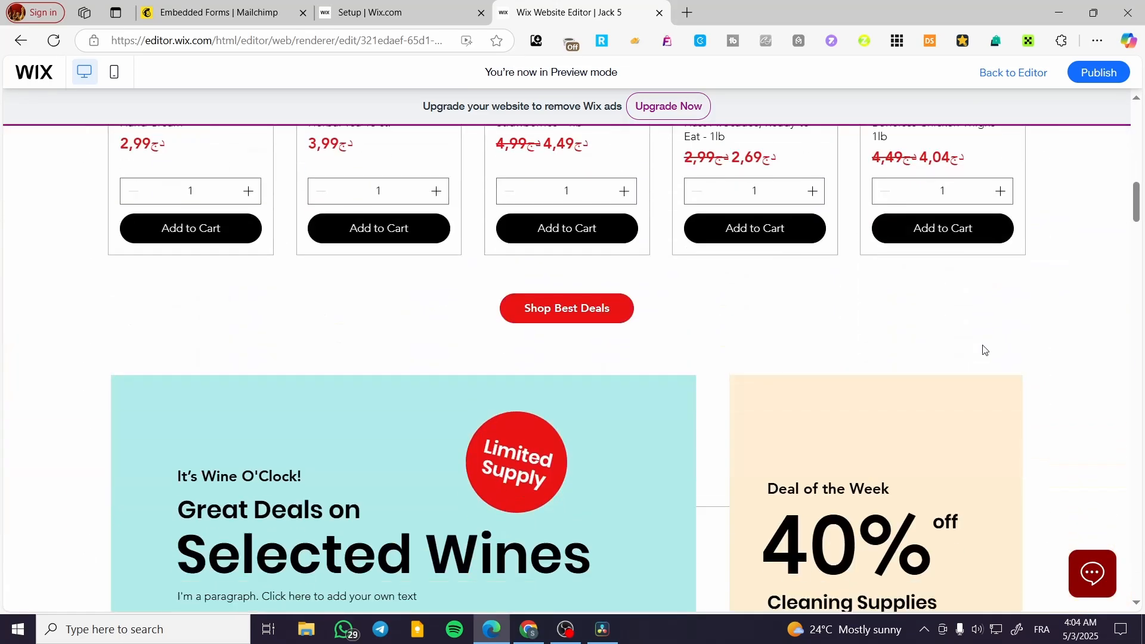
{"action": "scroll", "coordinate": [983, 349], "scroll_direction": "down", "scroll_amount": 10}
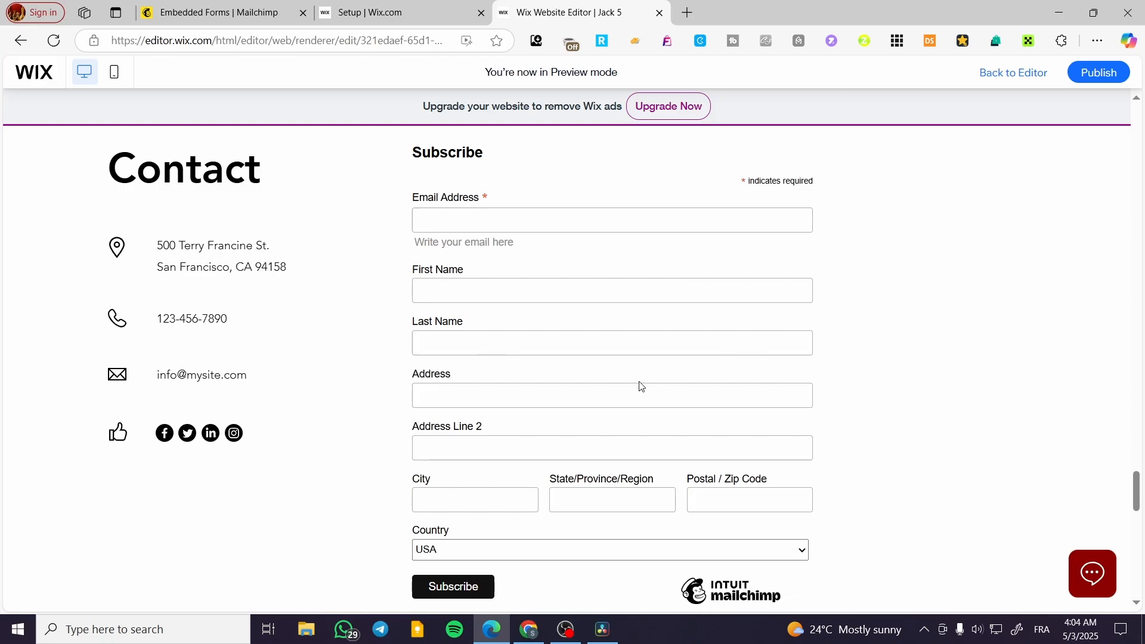
{"action": "left_click", "coordinate": [552, 215]}
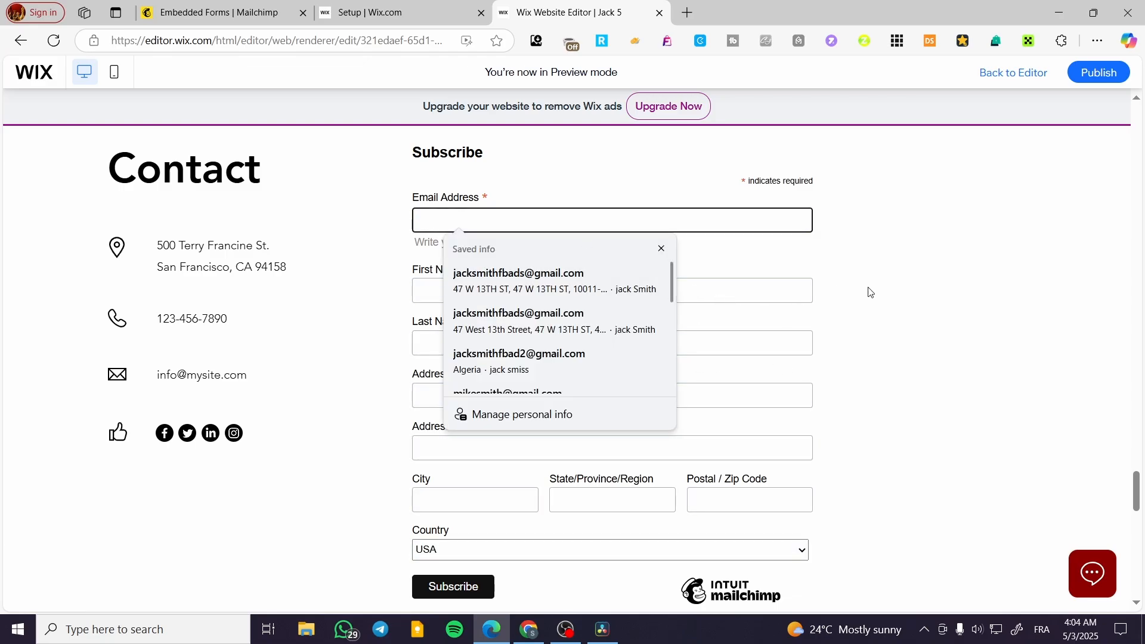